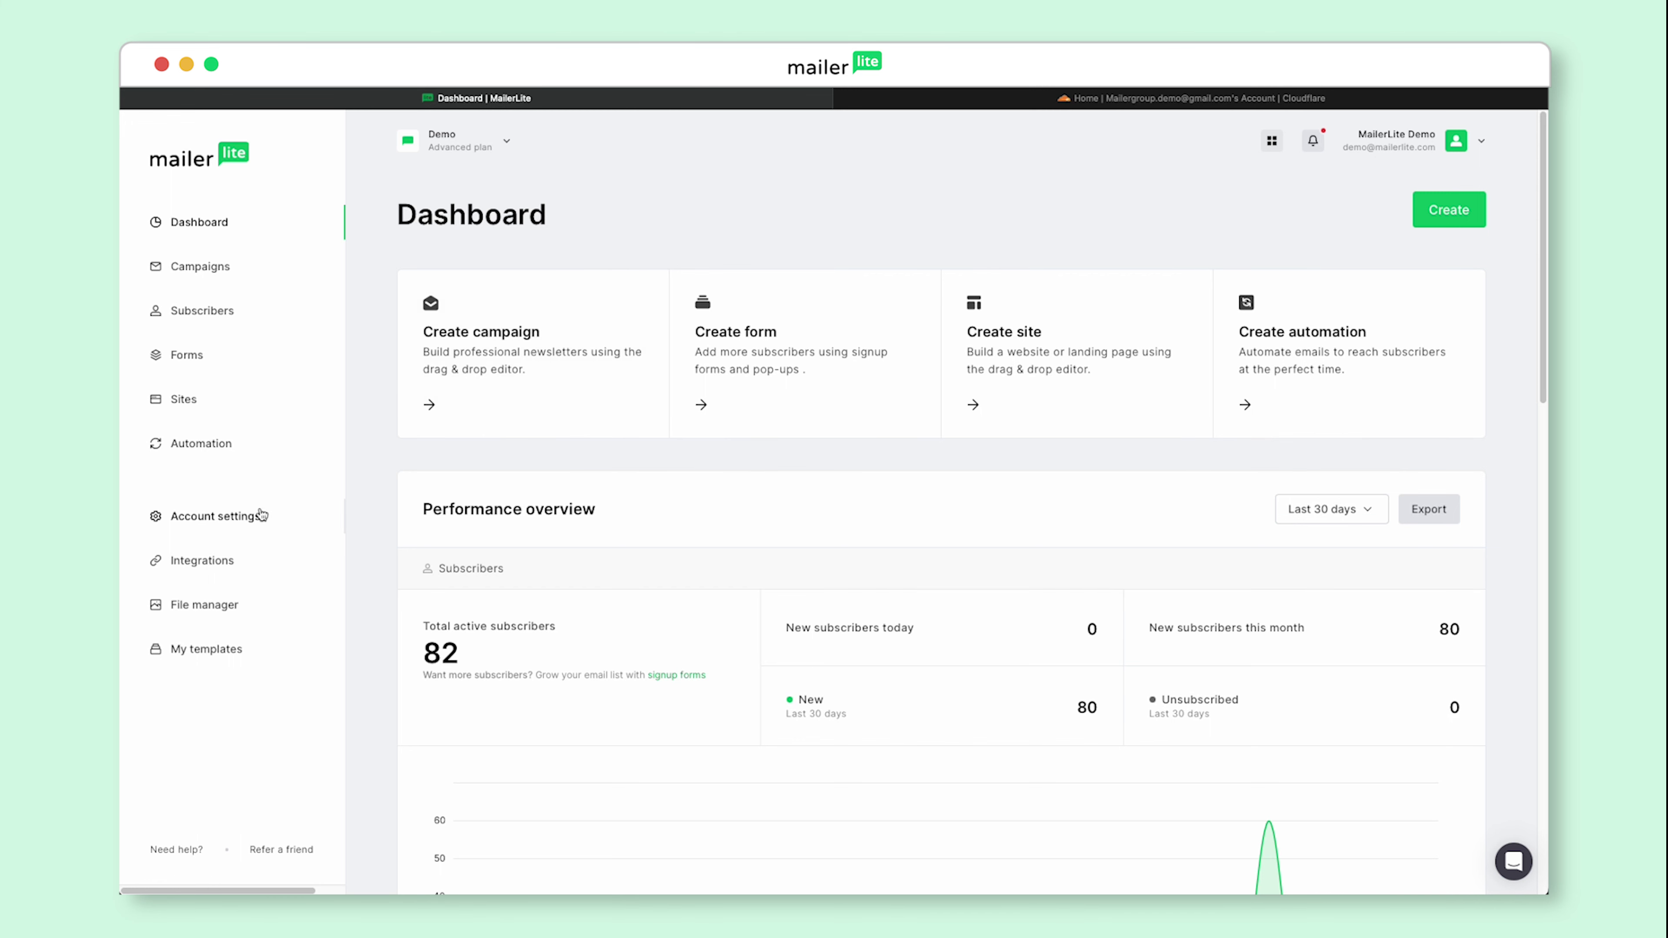
Step: Add mailerlite-demo.com as a sending domain with an address at that domain and bring up its authentication records
click(249, 519)
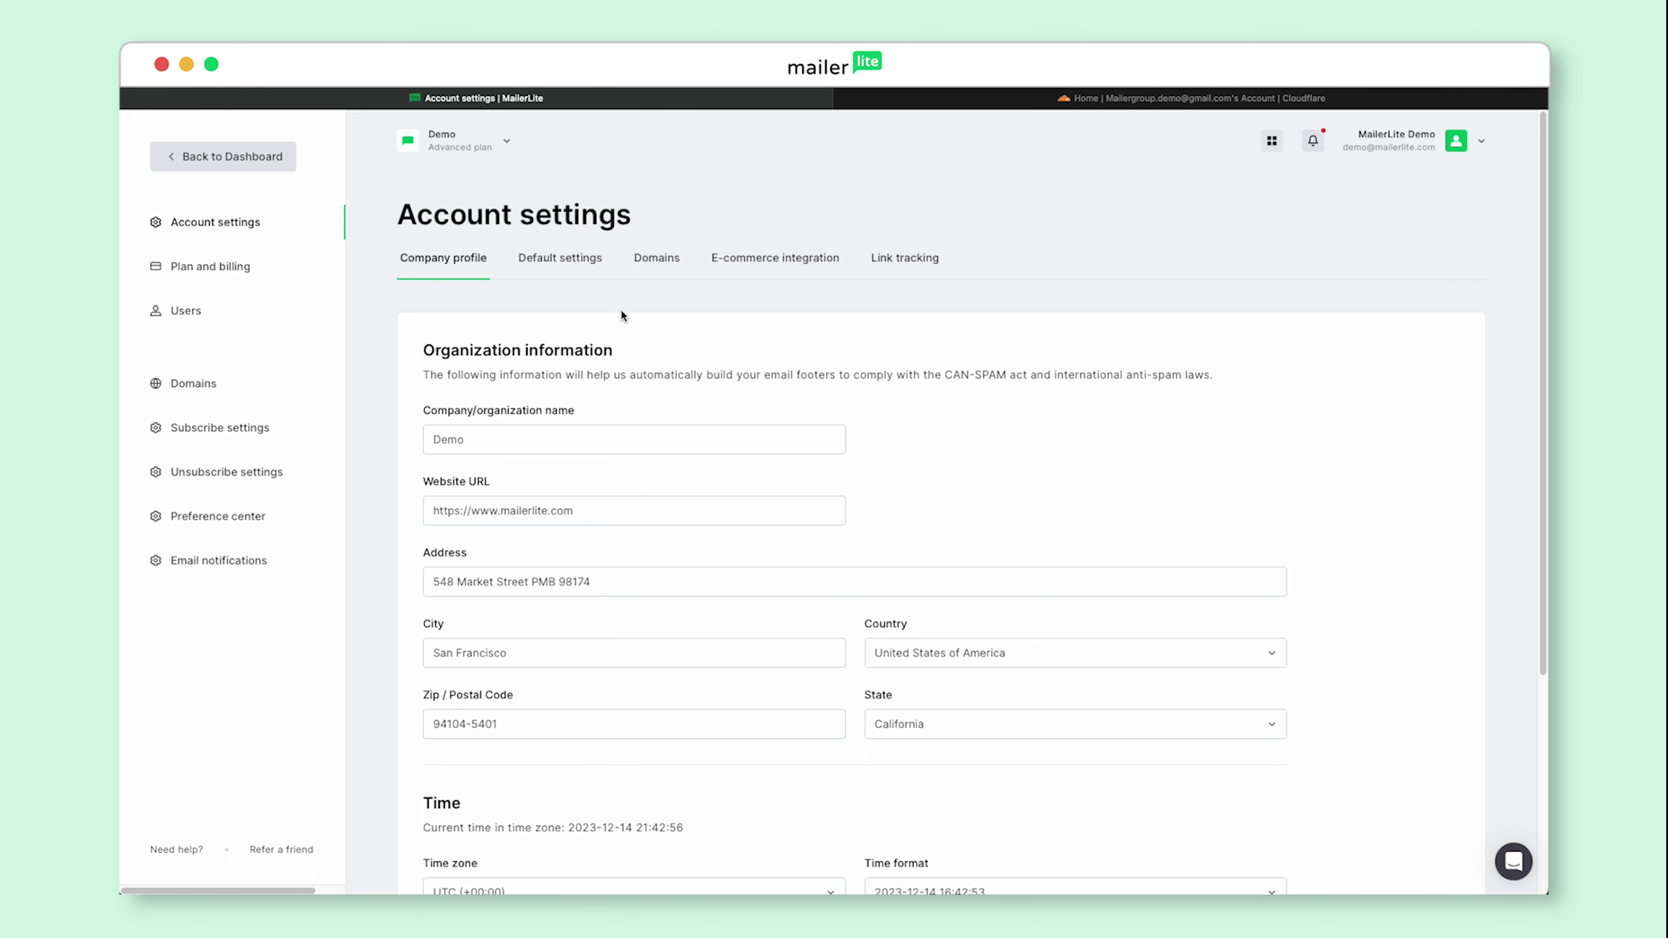
click(658, 262)
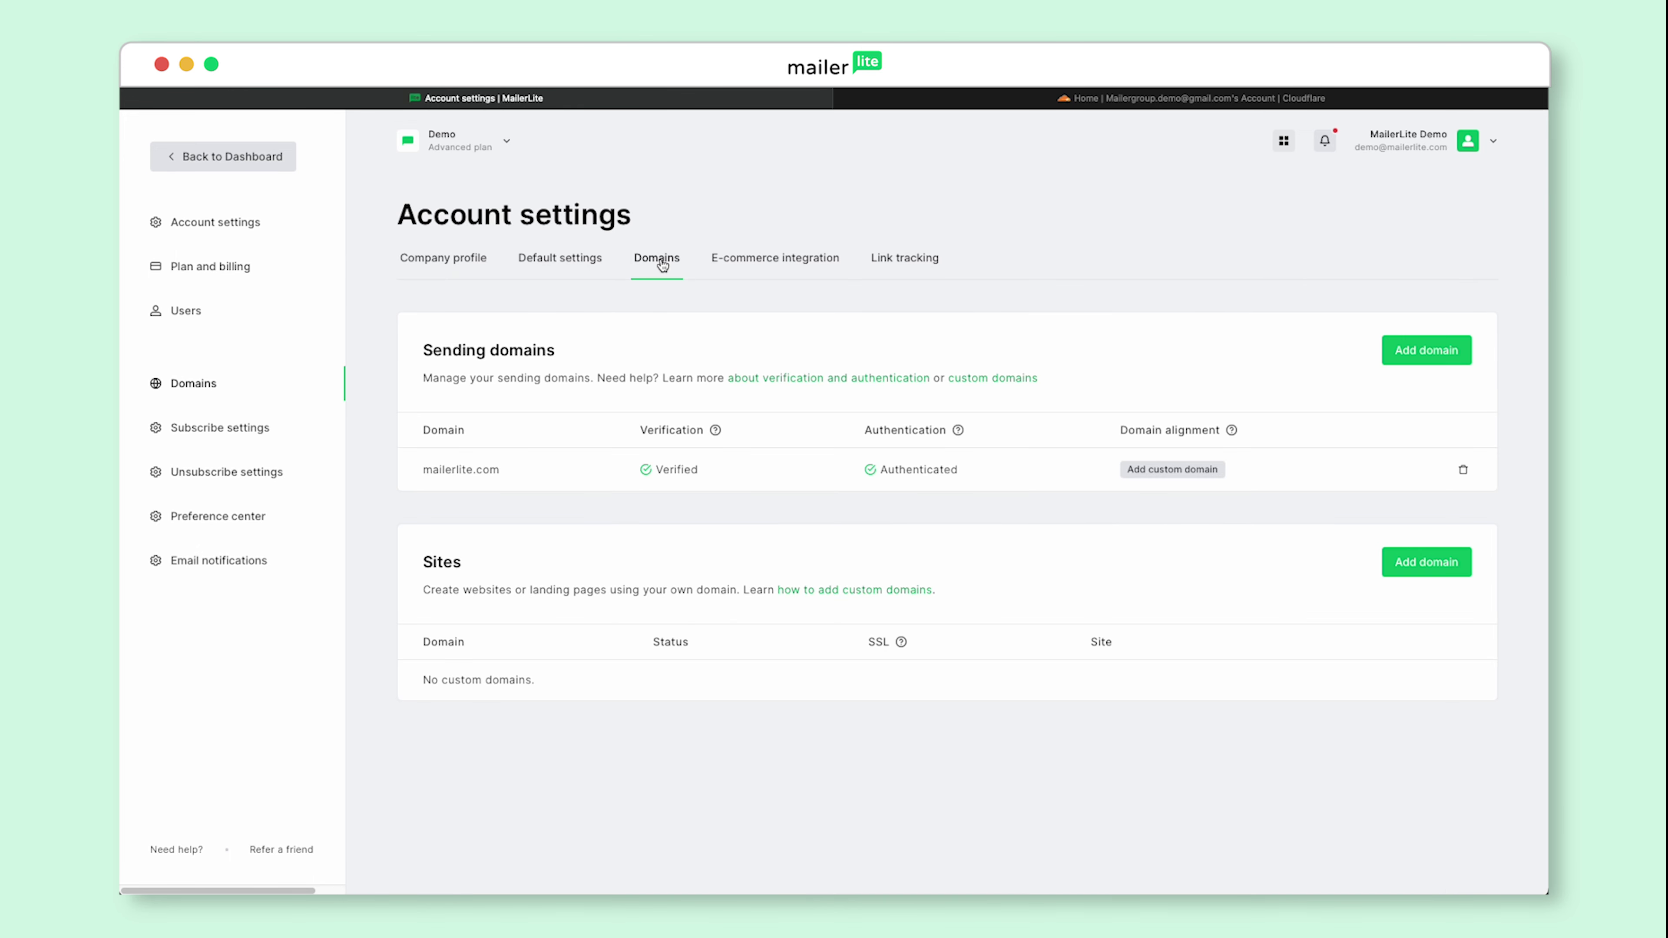
click(1414, 352)
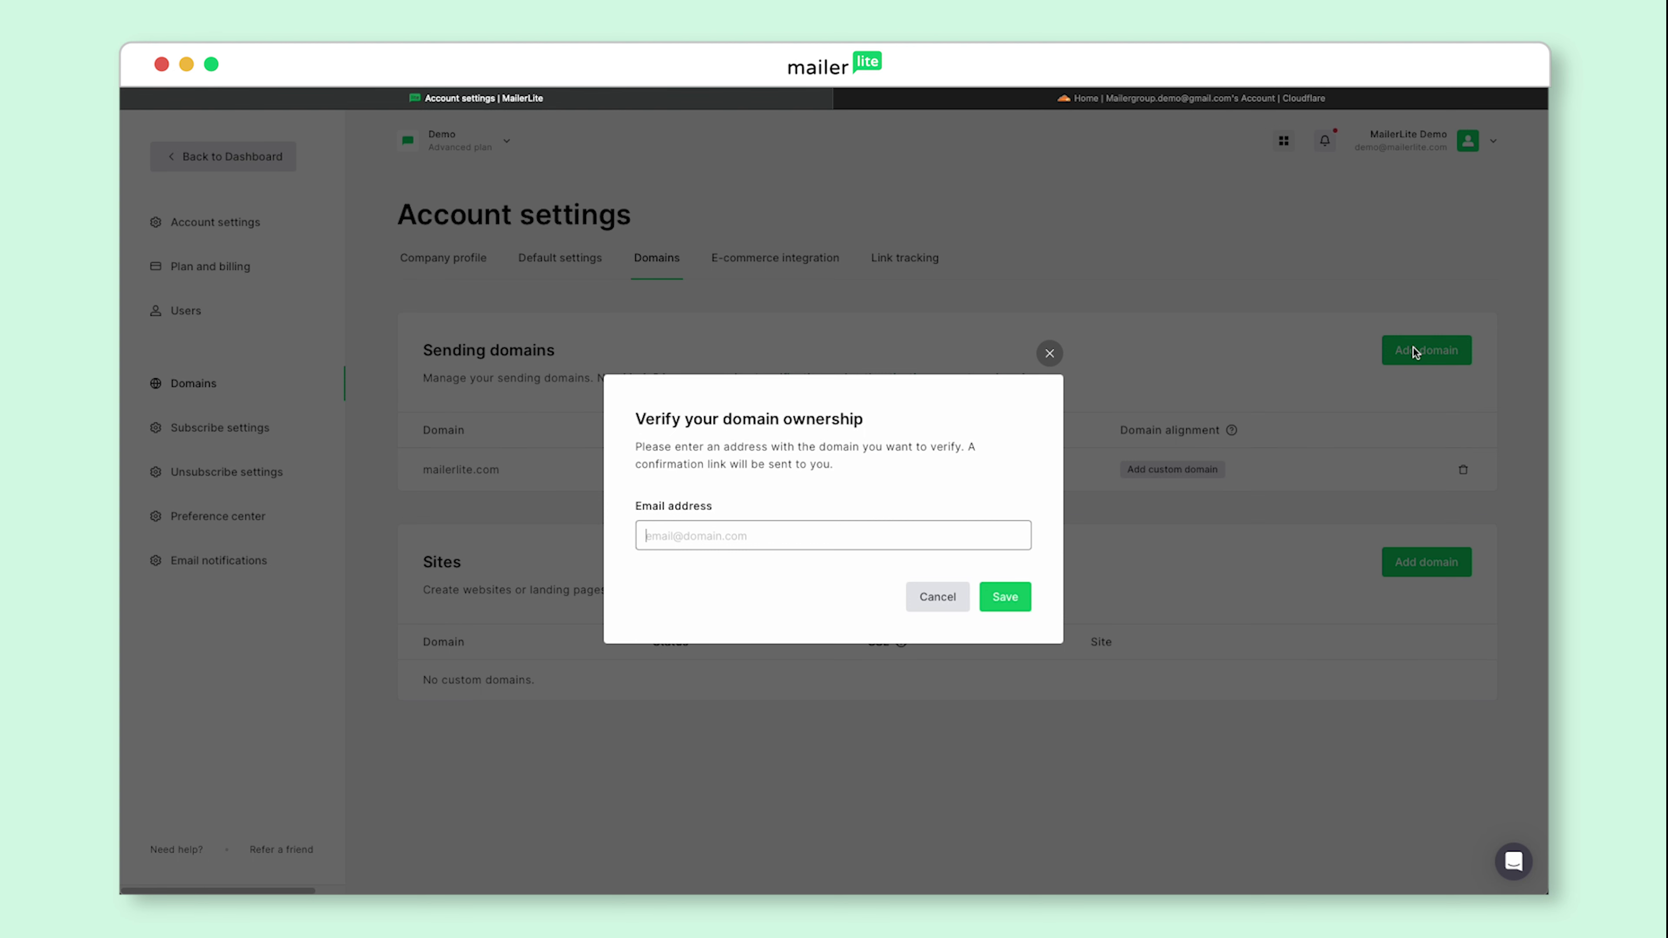
key(Return)
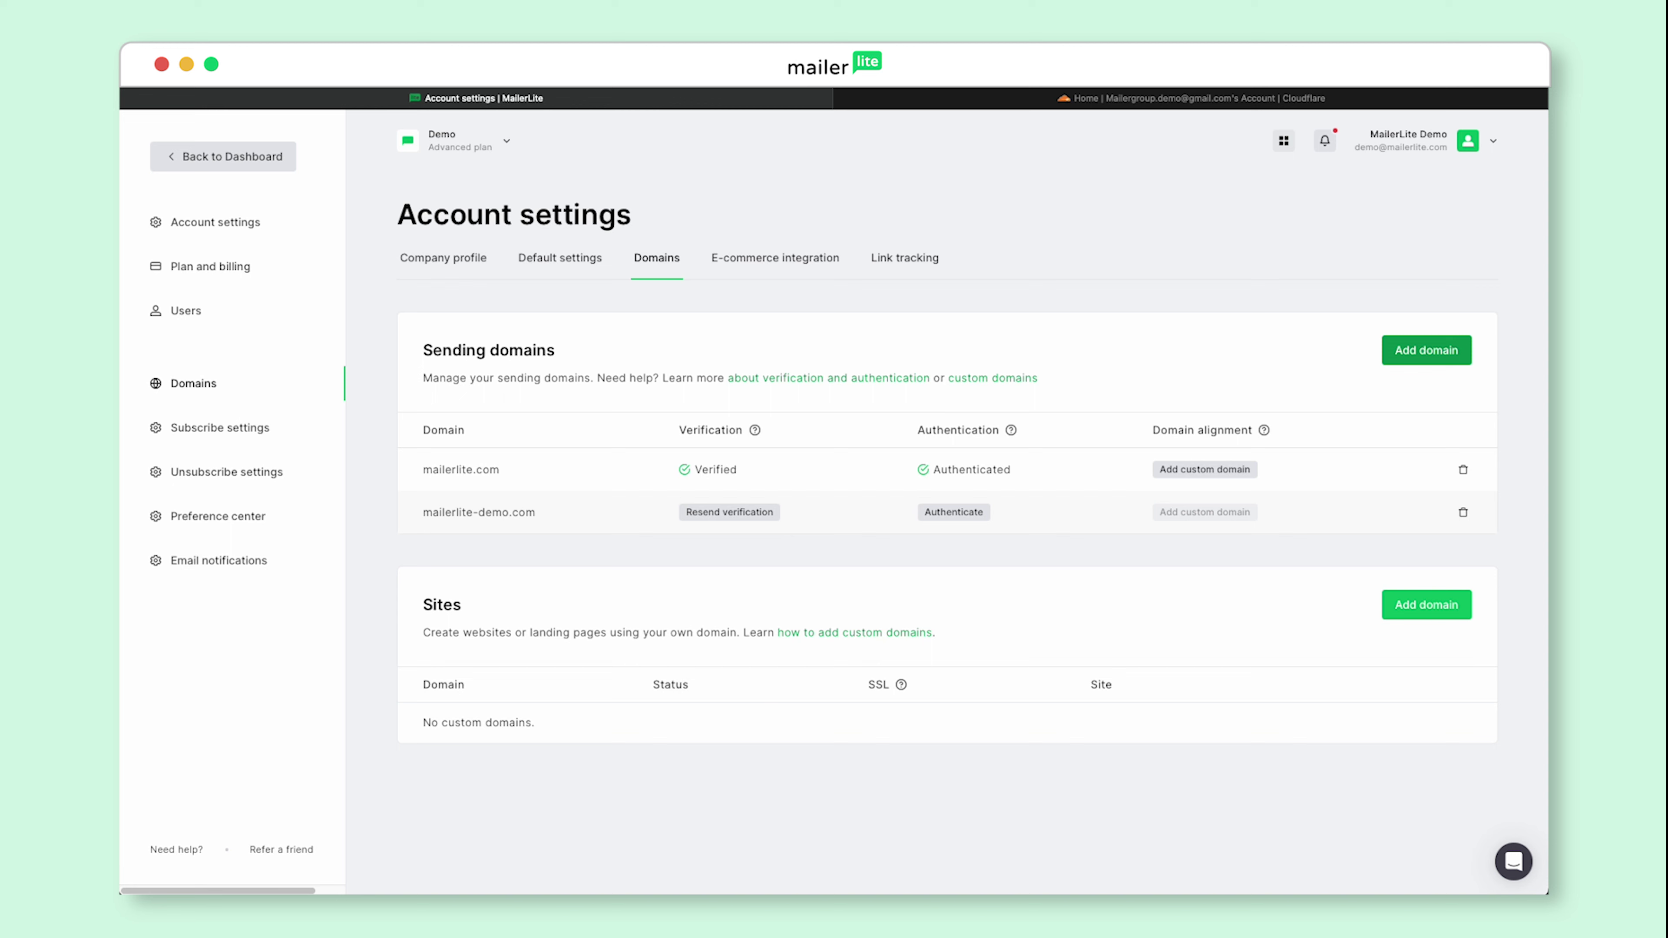
click(983, 515)
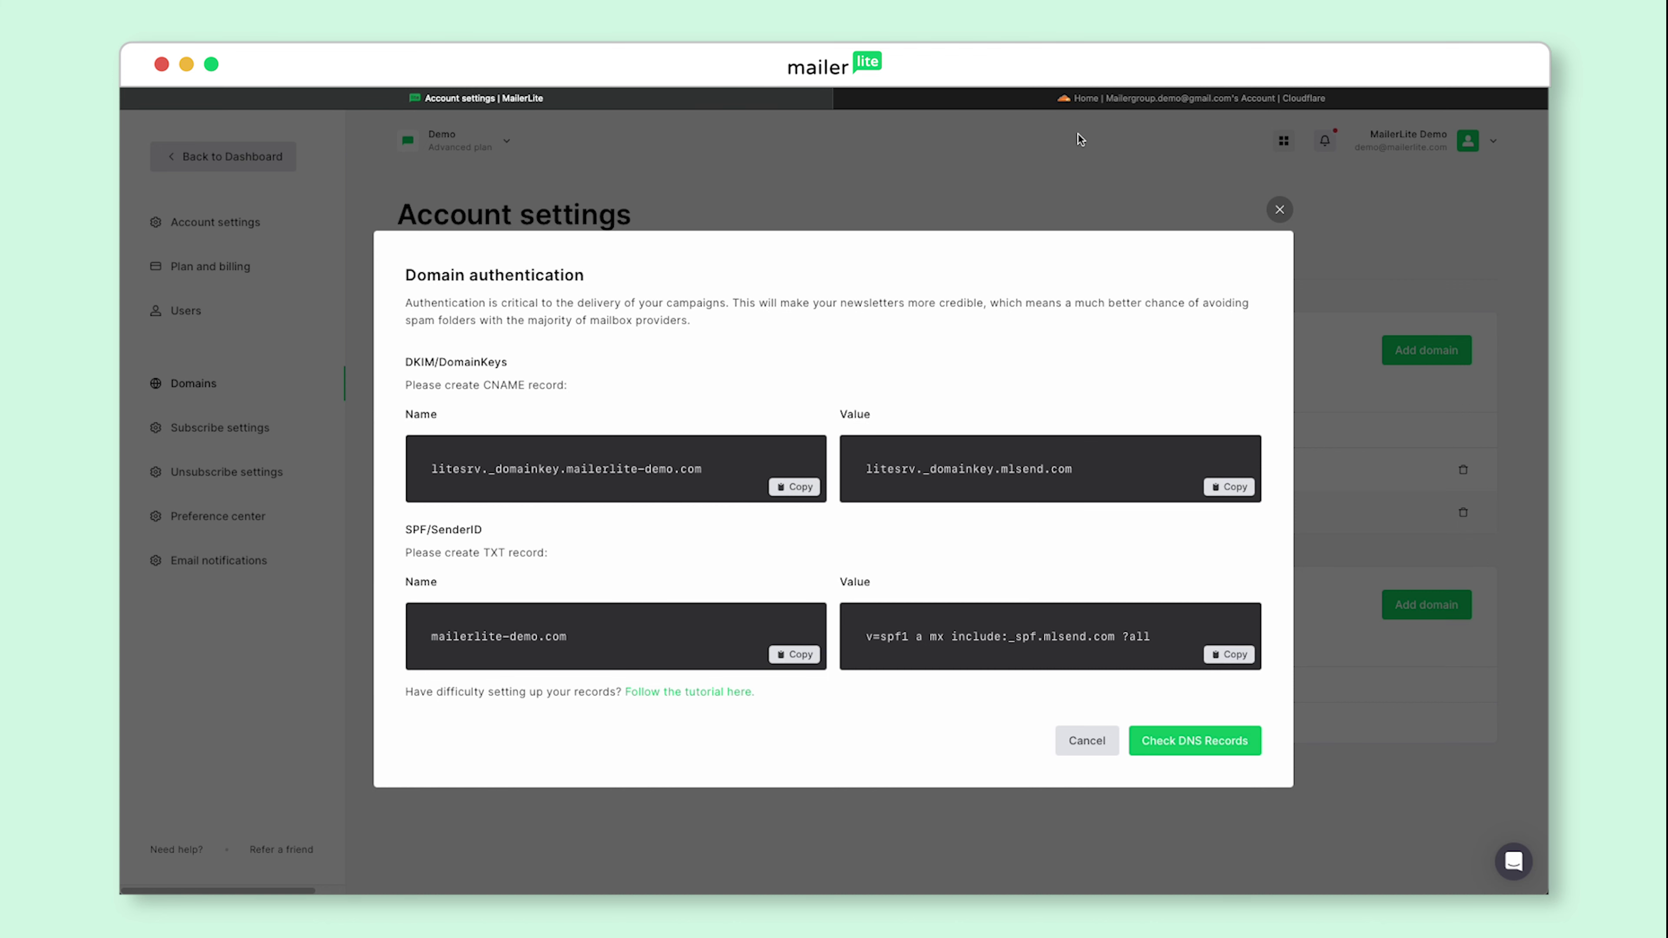
Step: Switch to the Cloudflare account home, where mailerlite-demo.com is an active site
click(1098, 100)
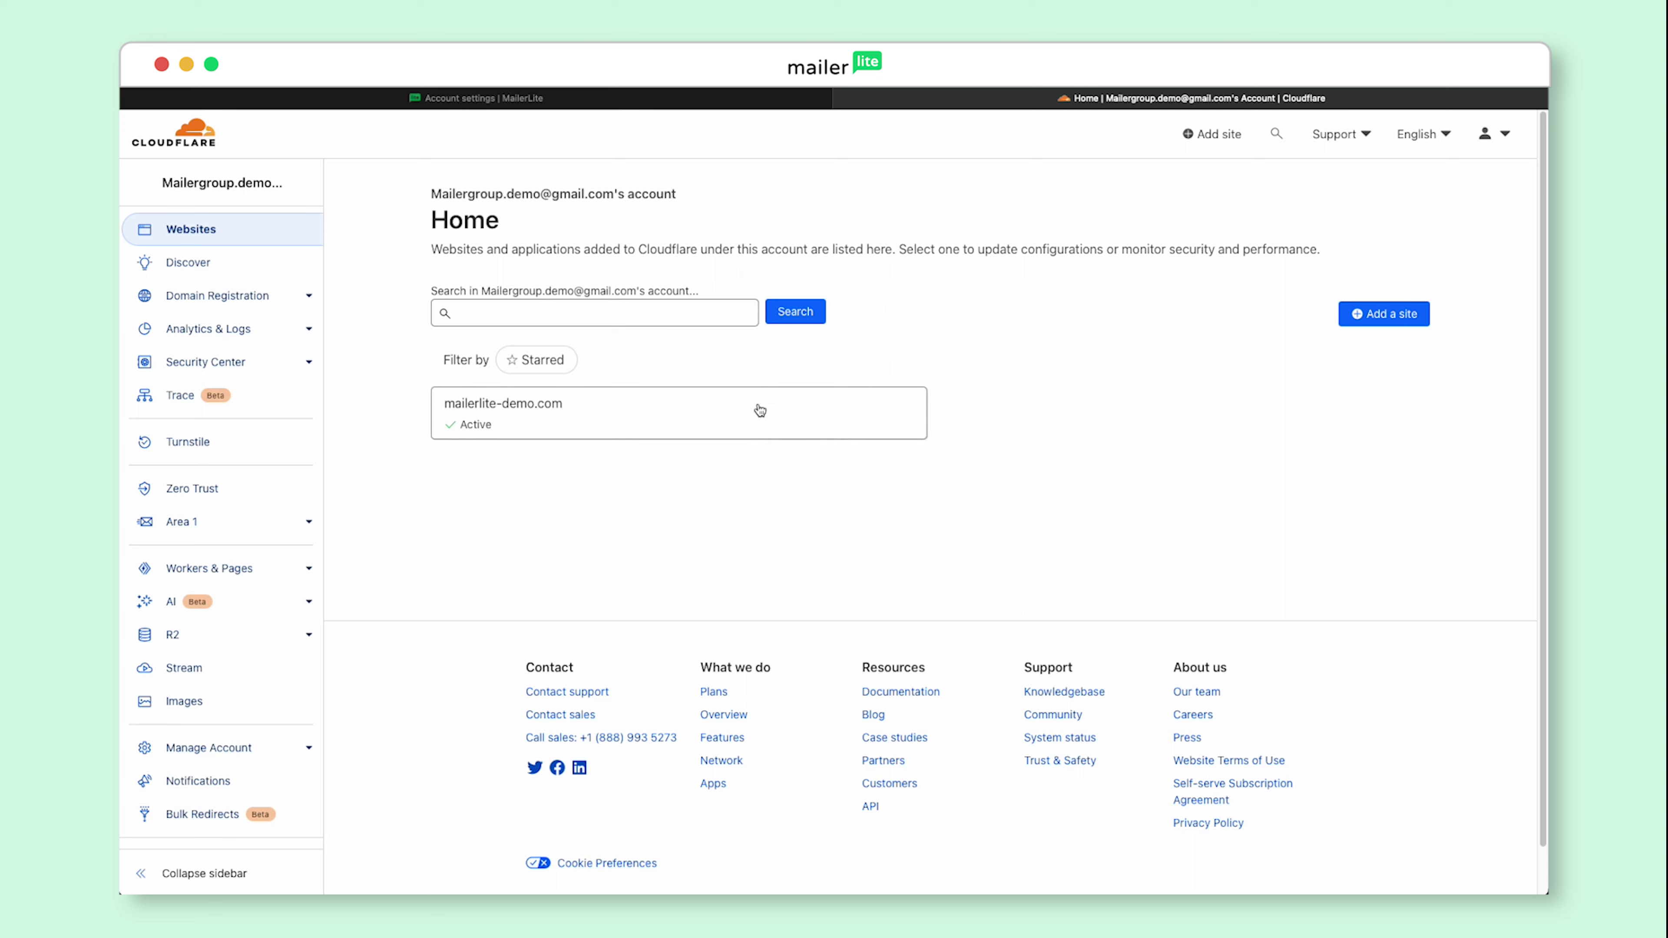
Step: Start a new DNS record on mailerlite-demo.com's Cloudflare DNS Records page
click(749, 418)
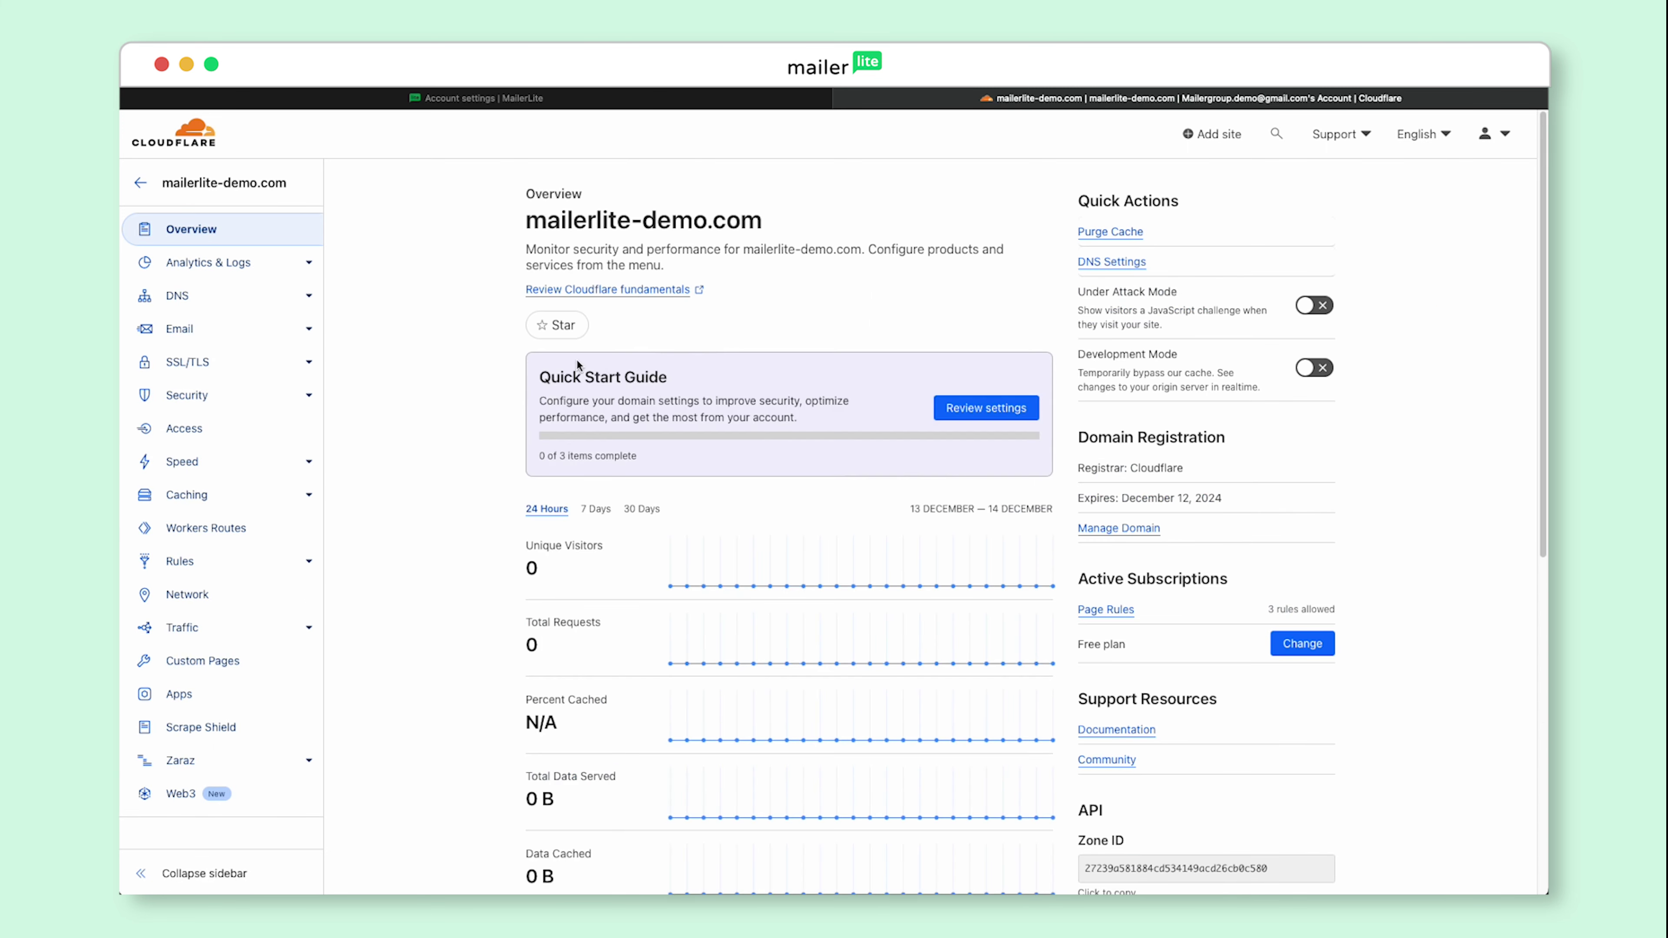
click(234, 298)
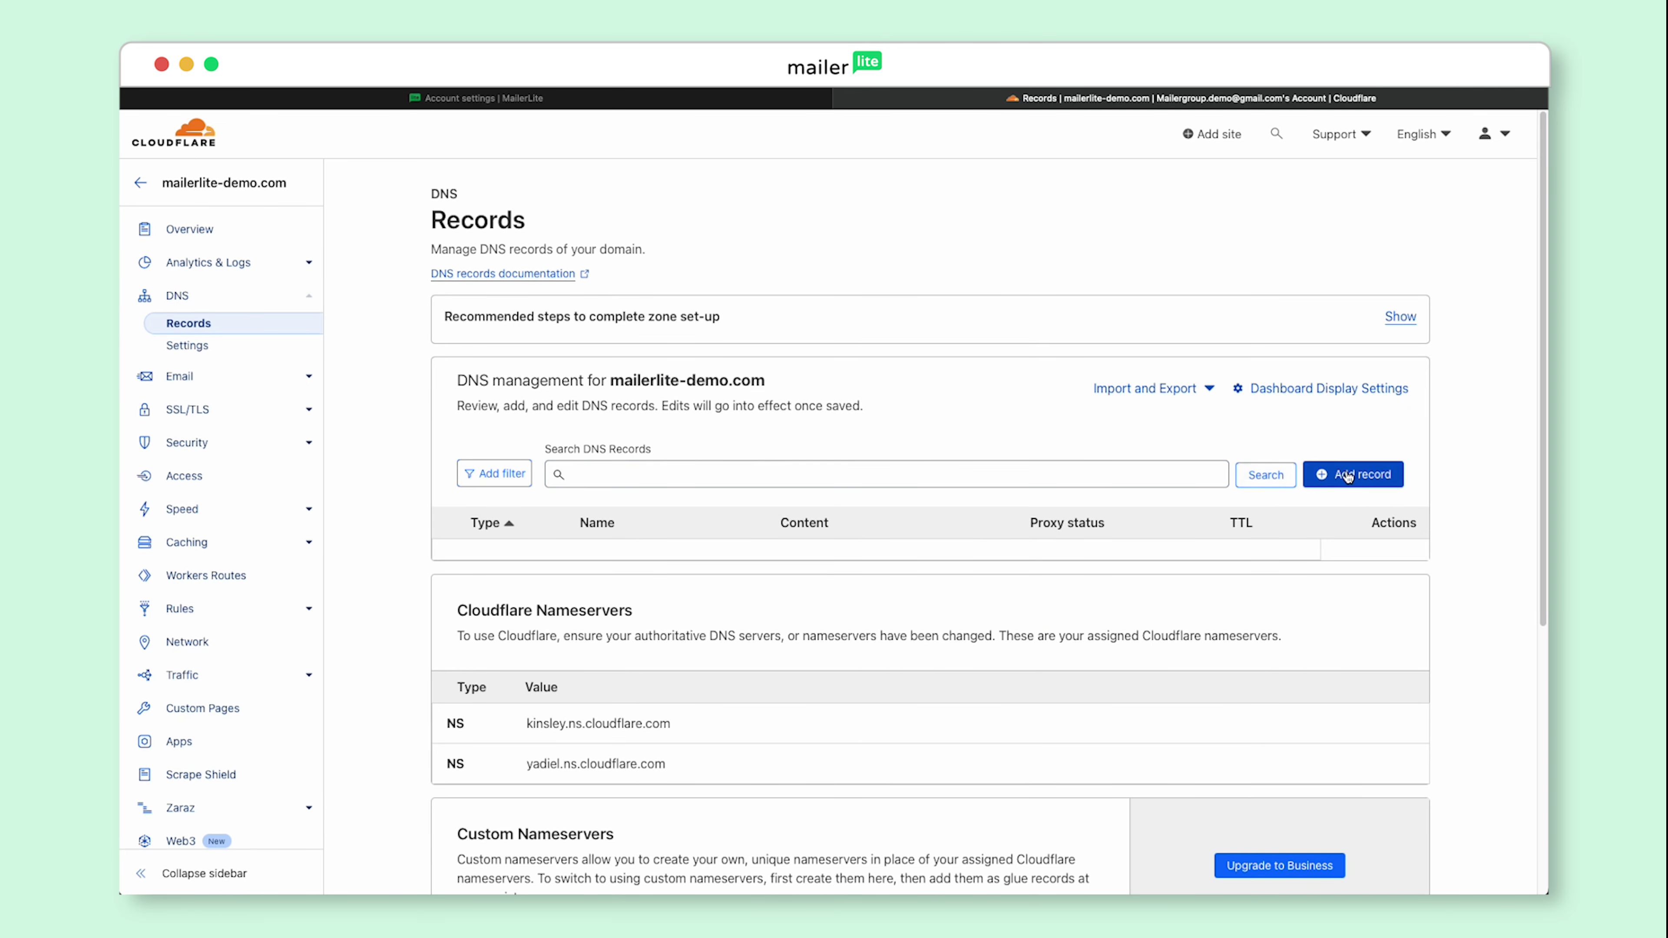
click(1362, 479)
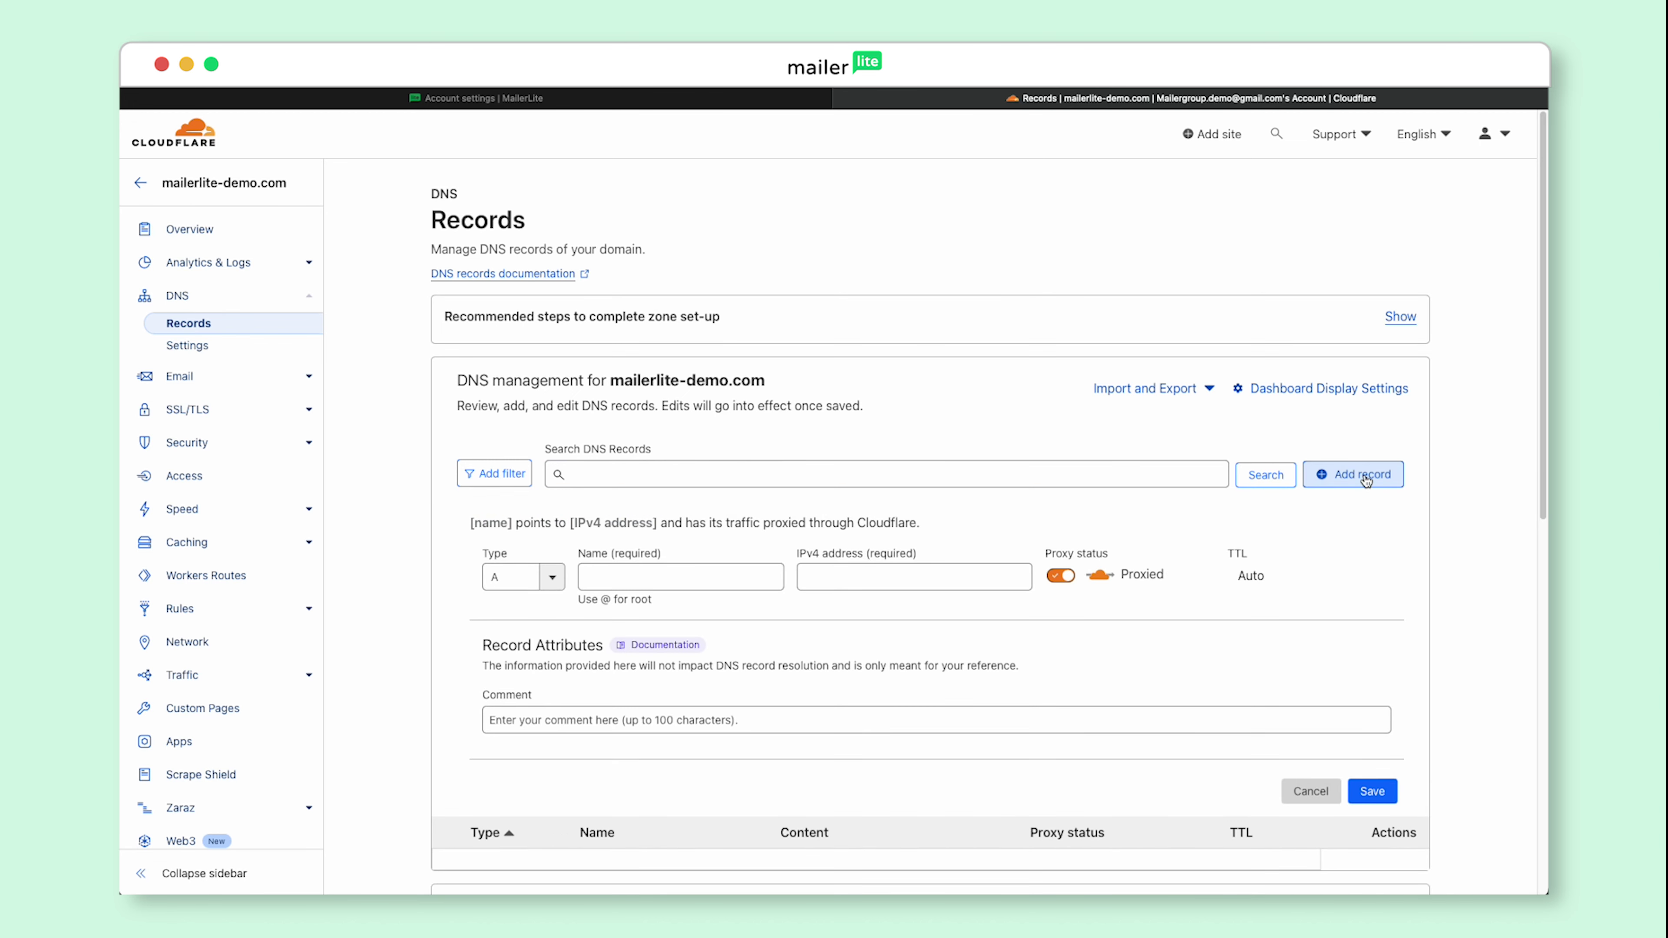
click(551, 577)
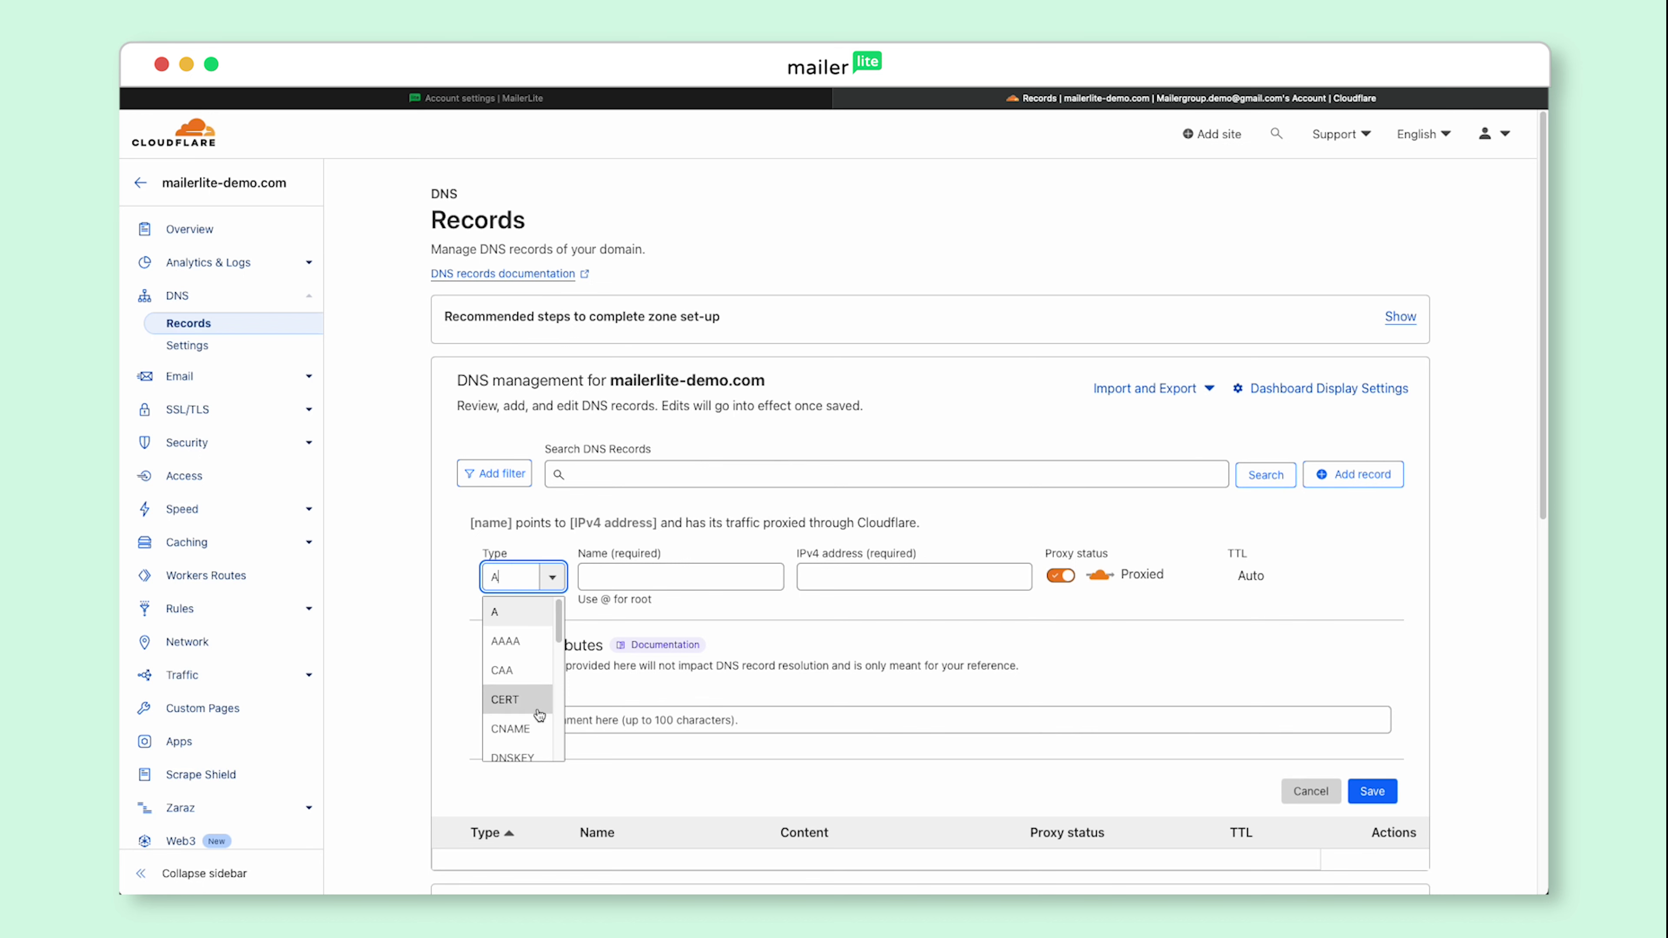
Step: Make the new record a CNAME named litesrv._domainkey, copied from MailerLite's DKIM record
click(531, 726)
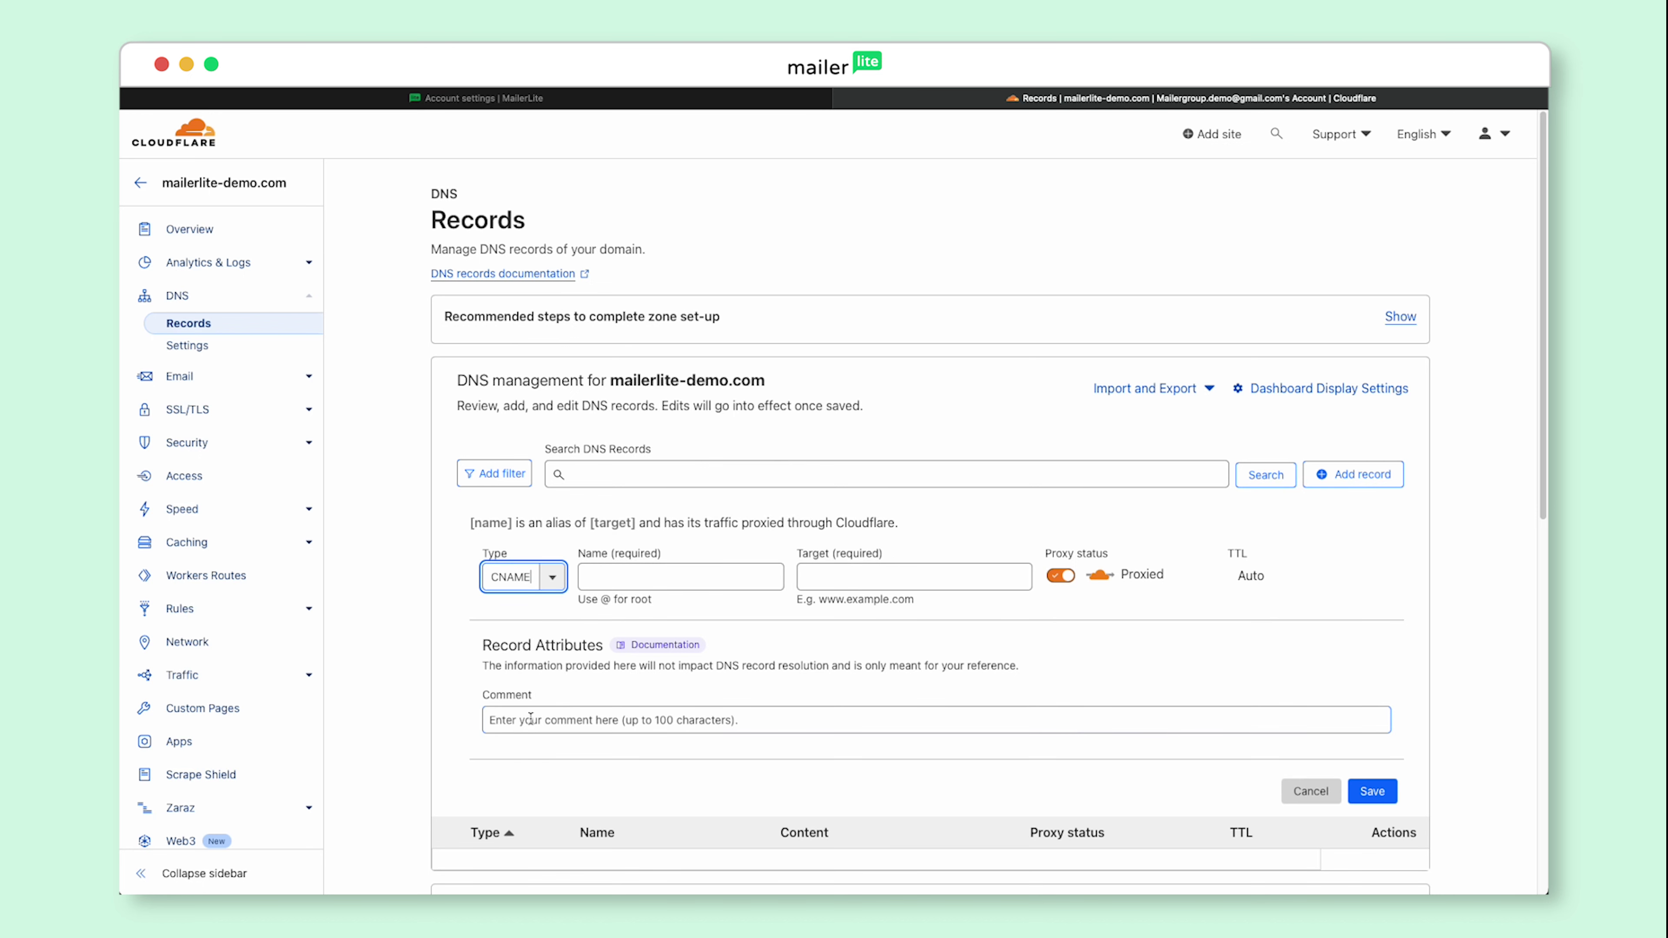
click(425, 104)
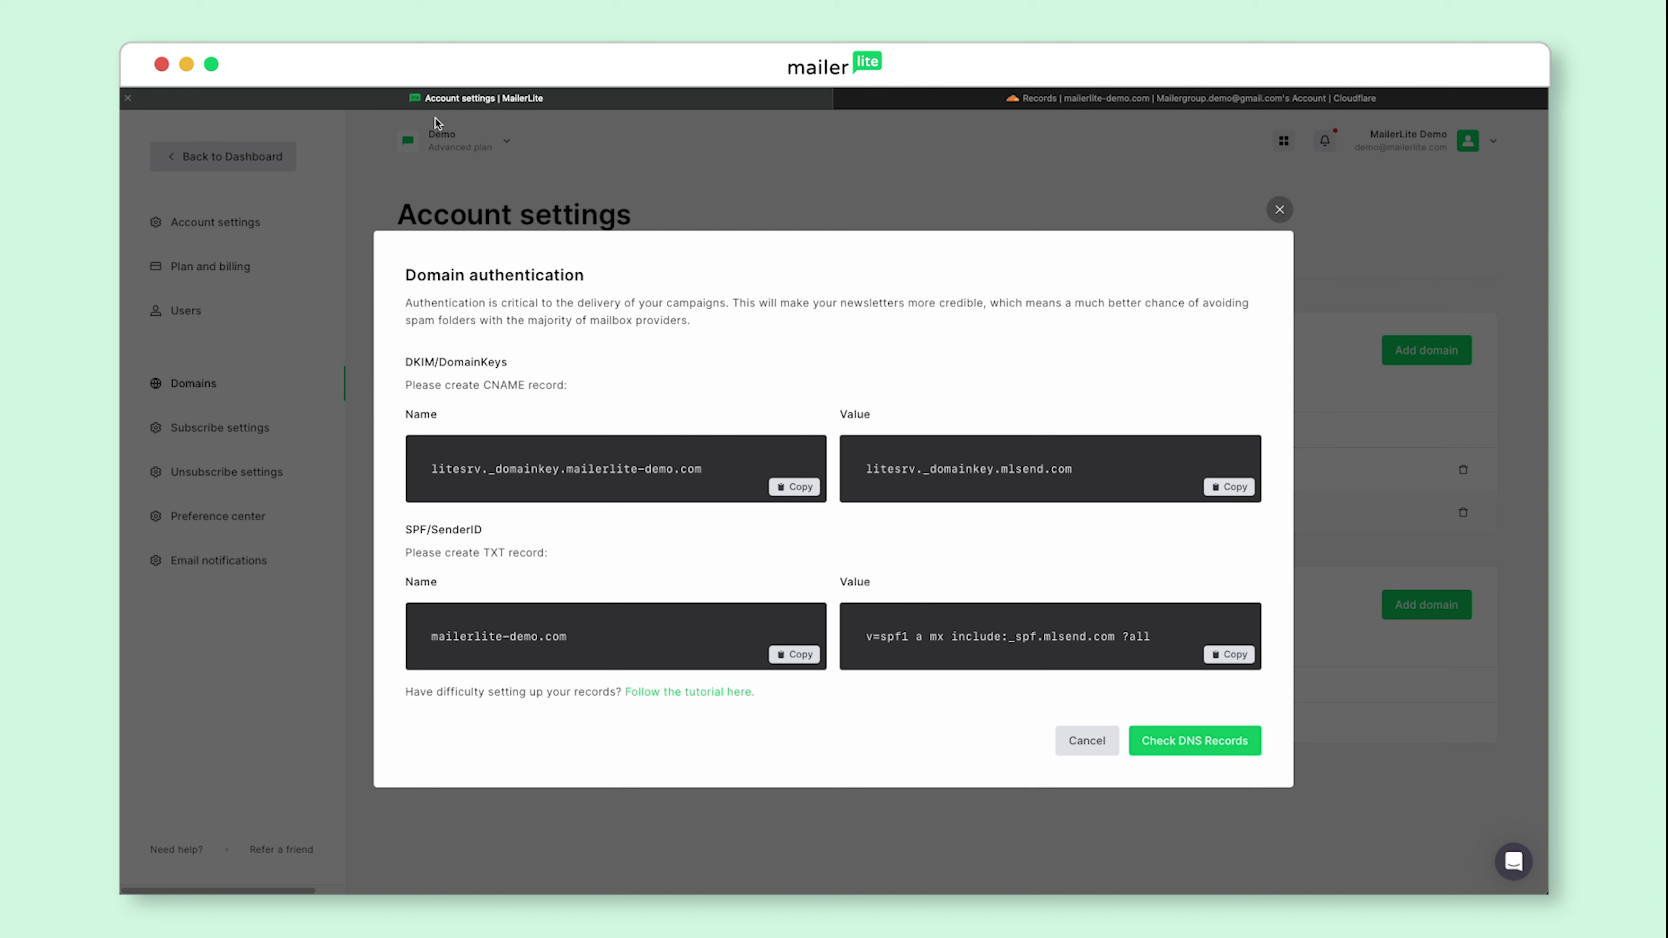
click(788, 490)
click(1017, 101)
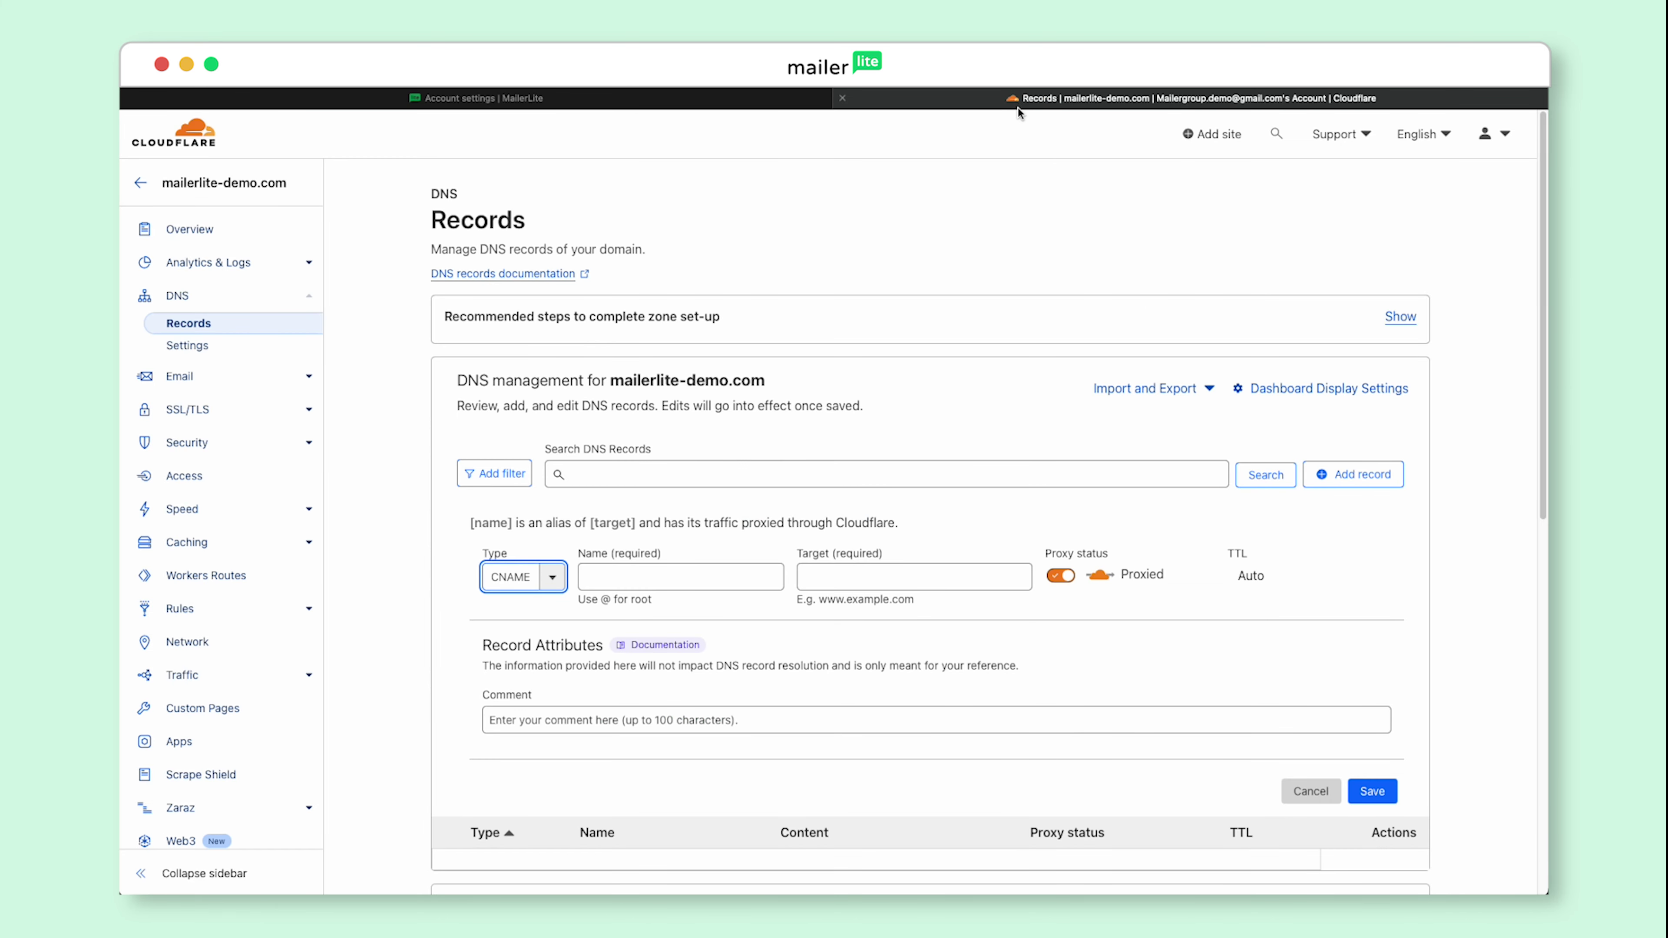
click(675, 577)
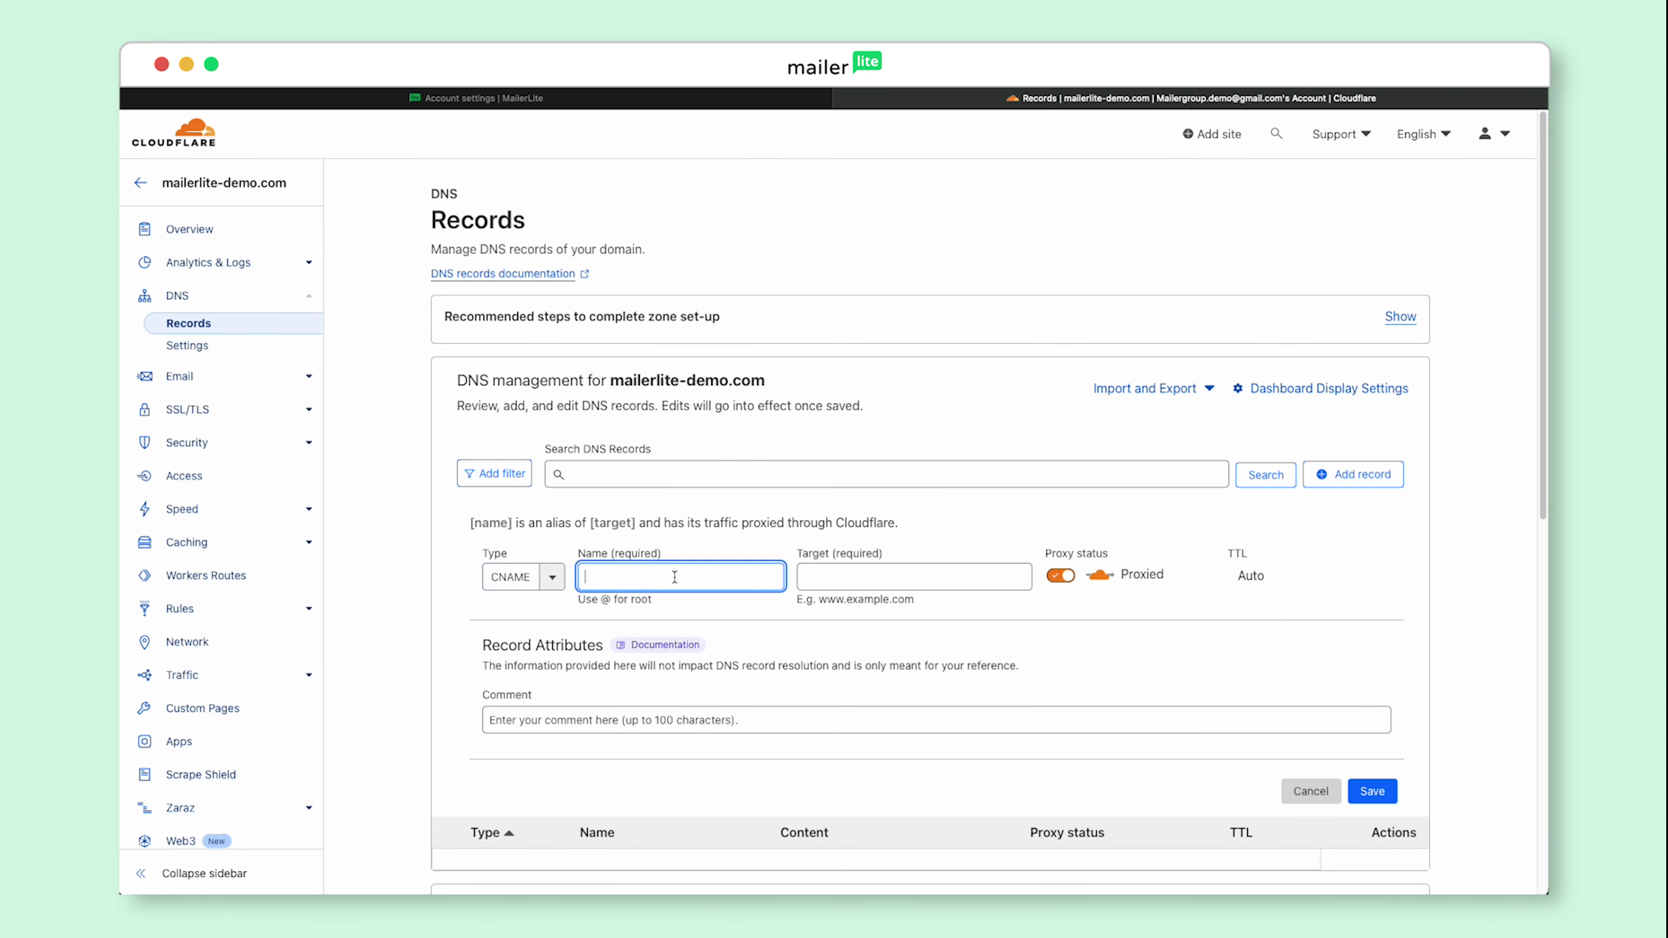
key(super+v)
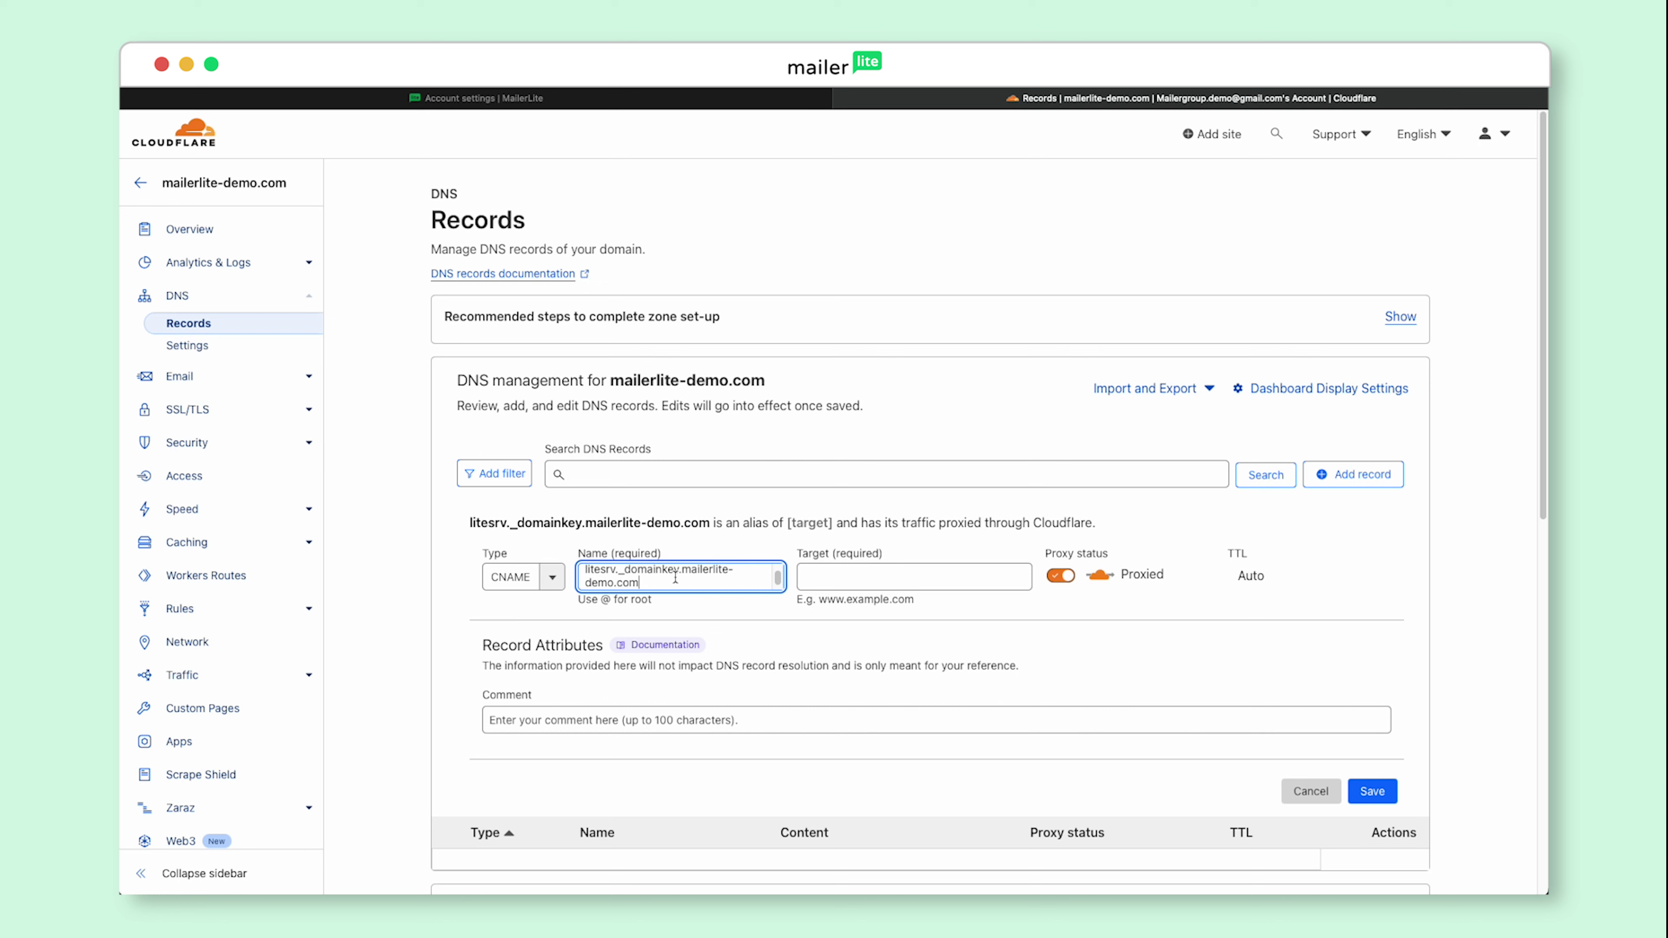
shift+click(679, 573)
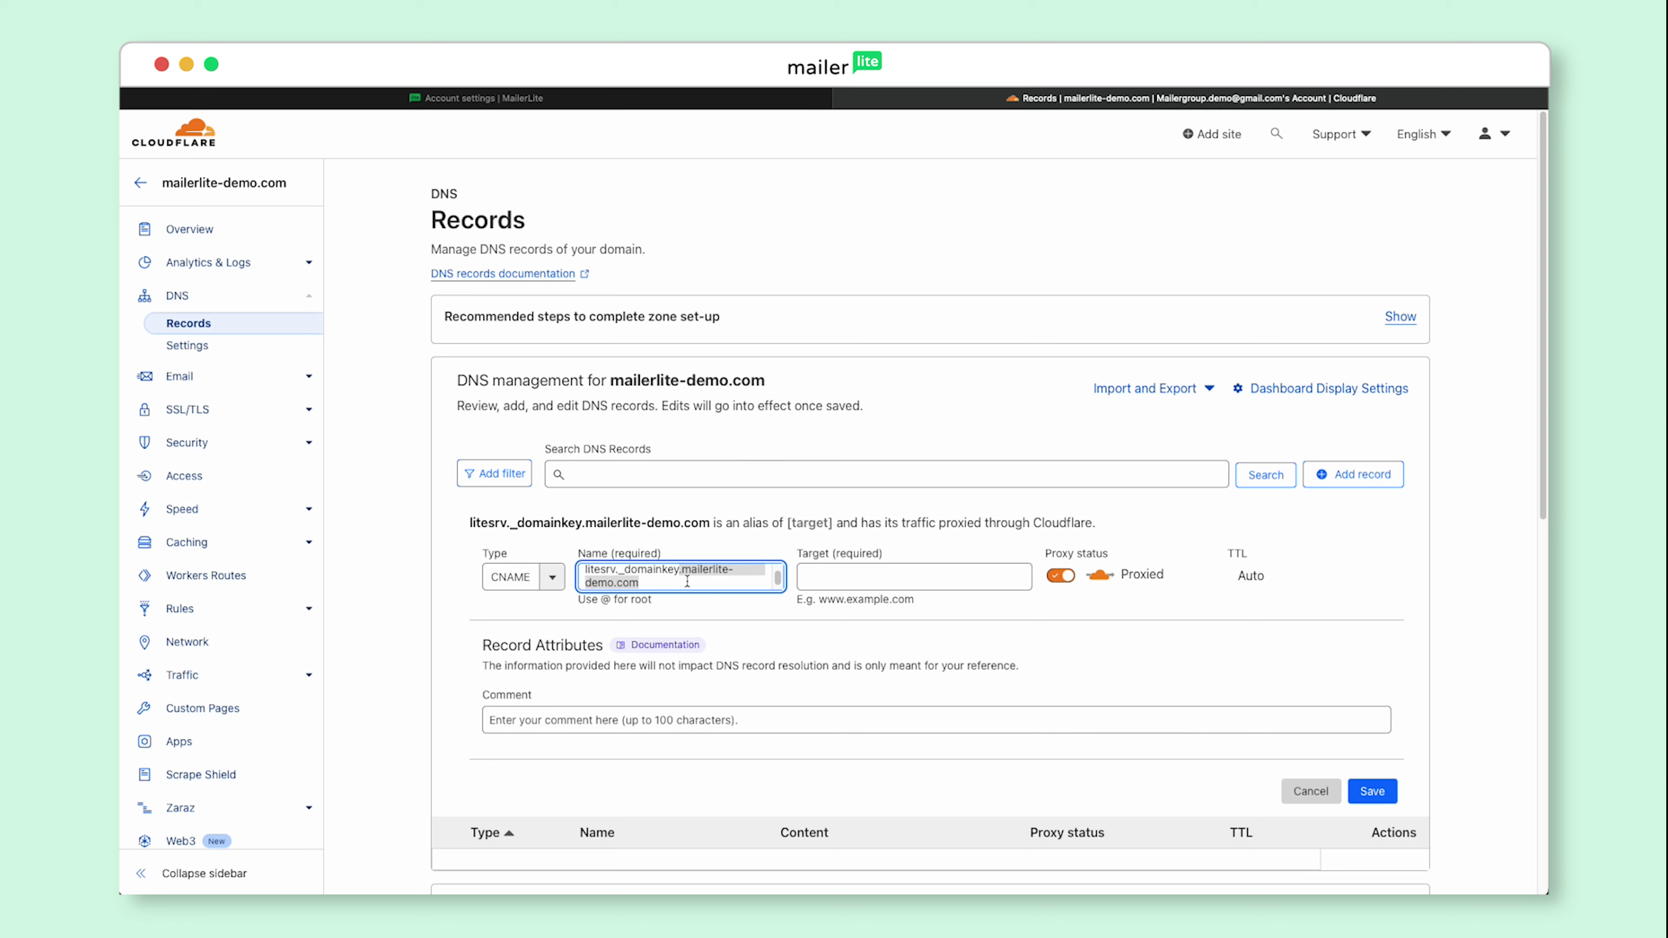
key(BackSpace)
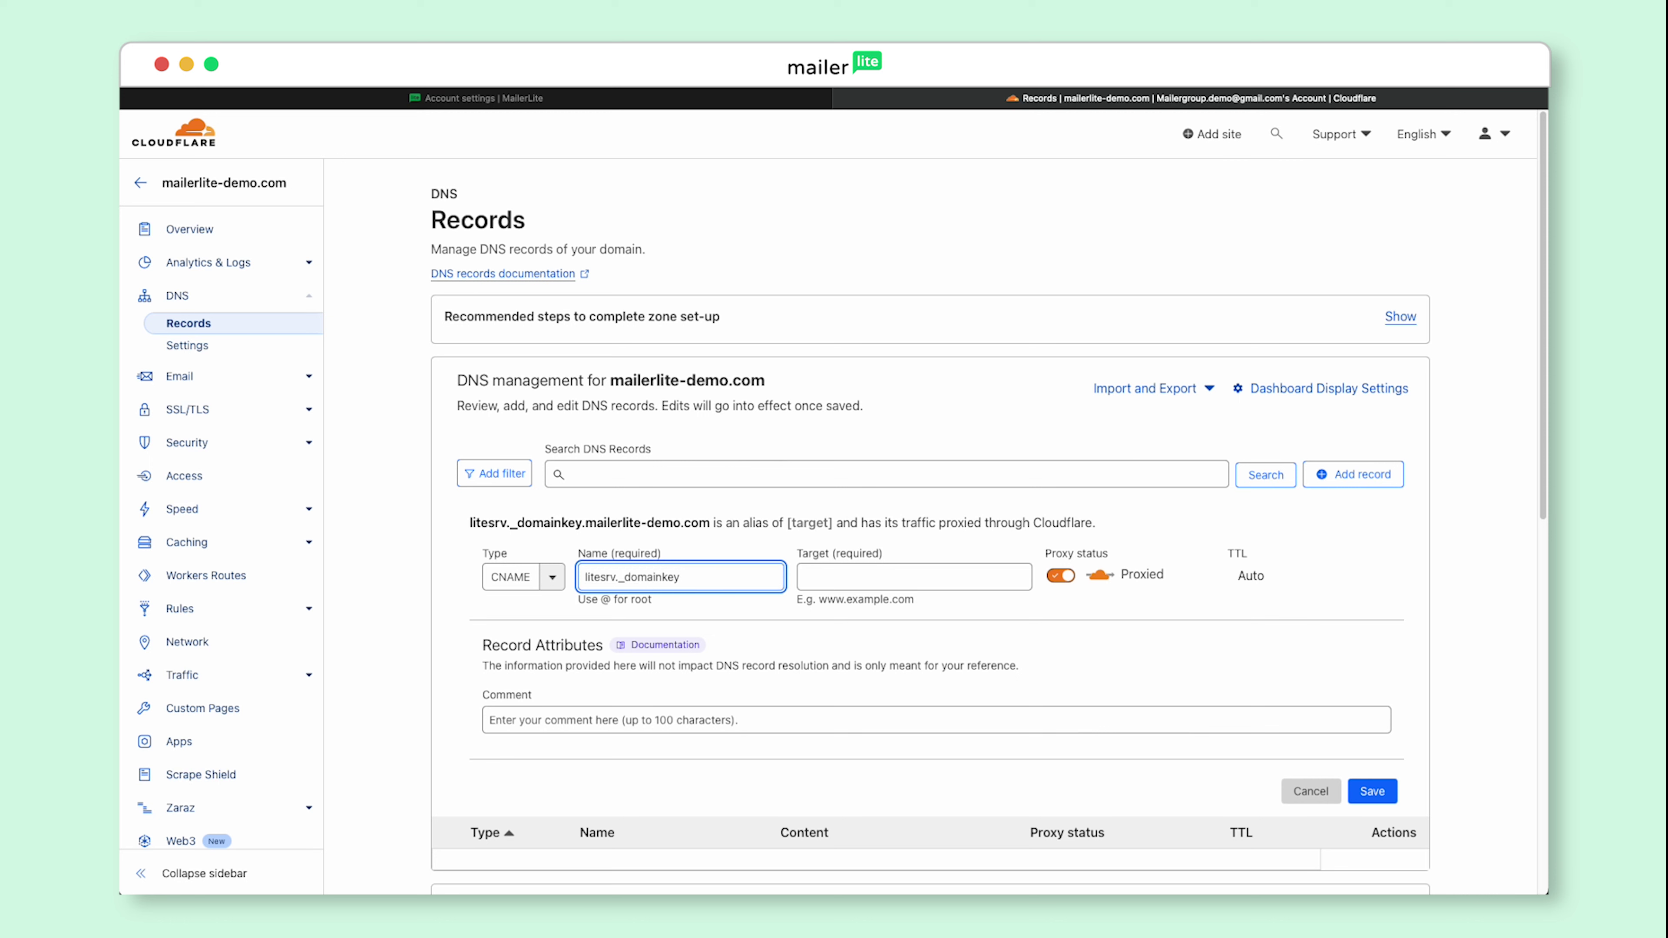
Step: Set the CNAME target to litesrv._domainkey.mlsend.com, switch it to DNS only, and save it
click(470, 102)
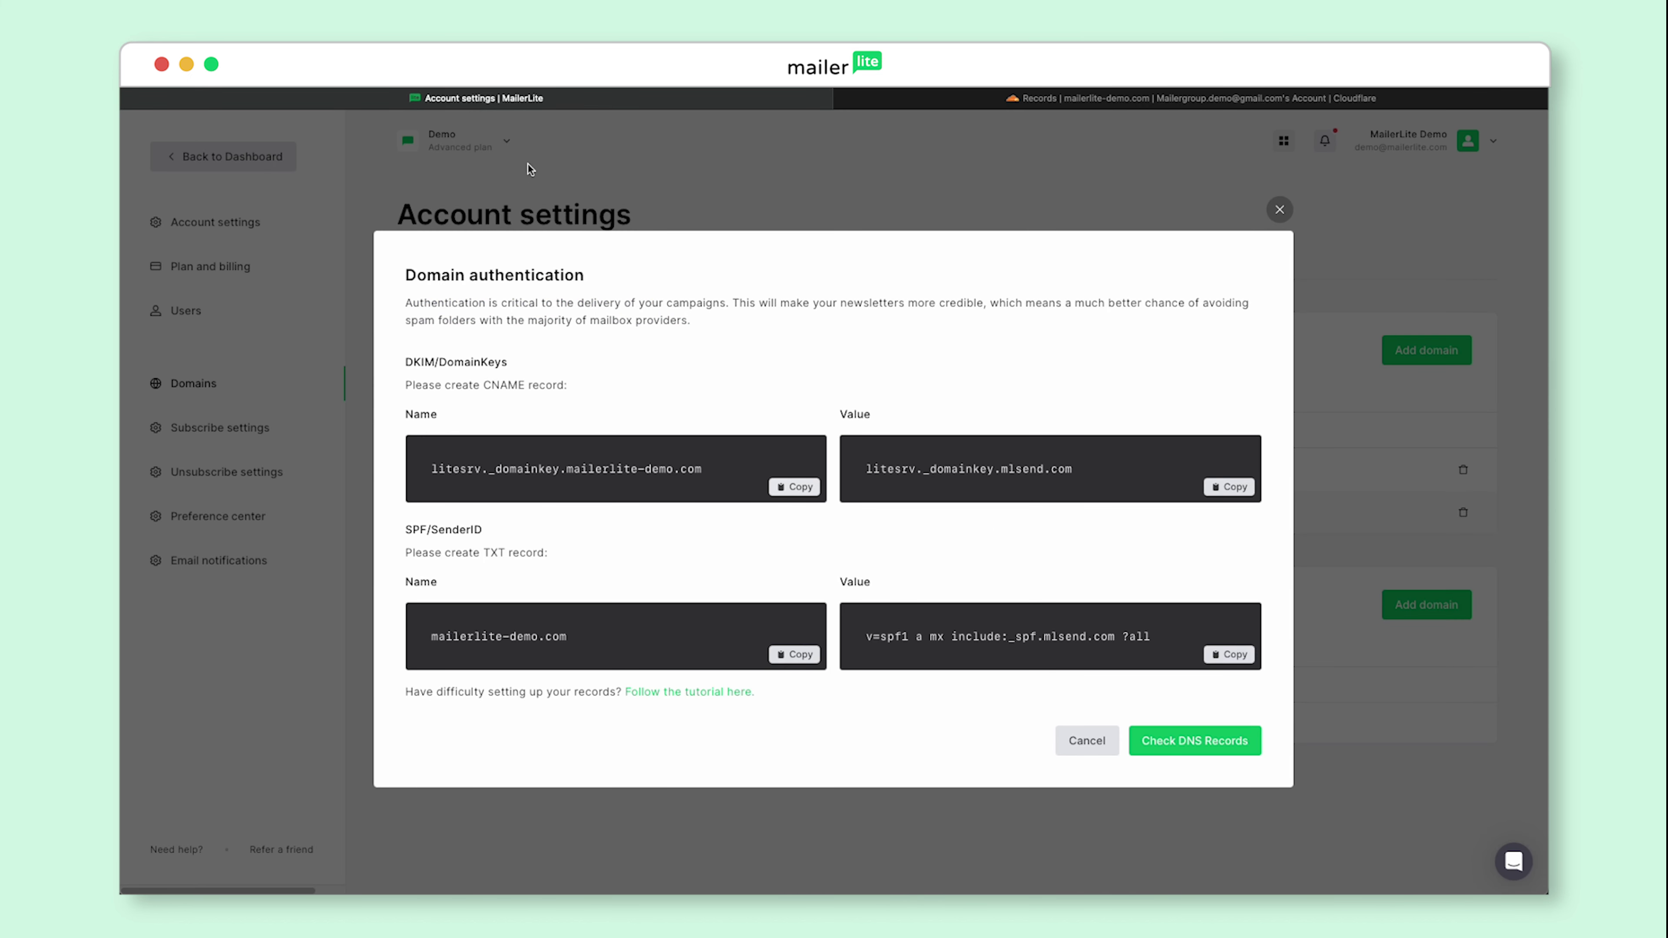
click(1223, 494)
click(1120, 102)
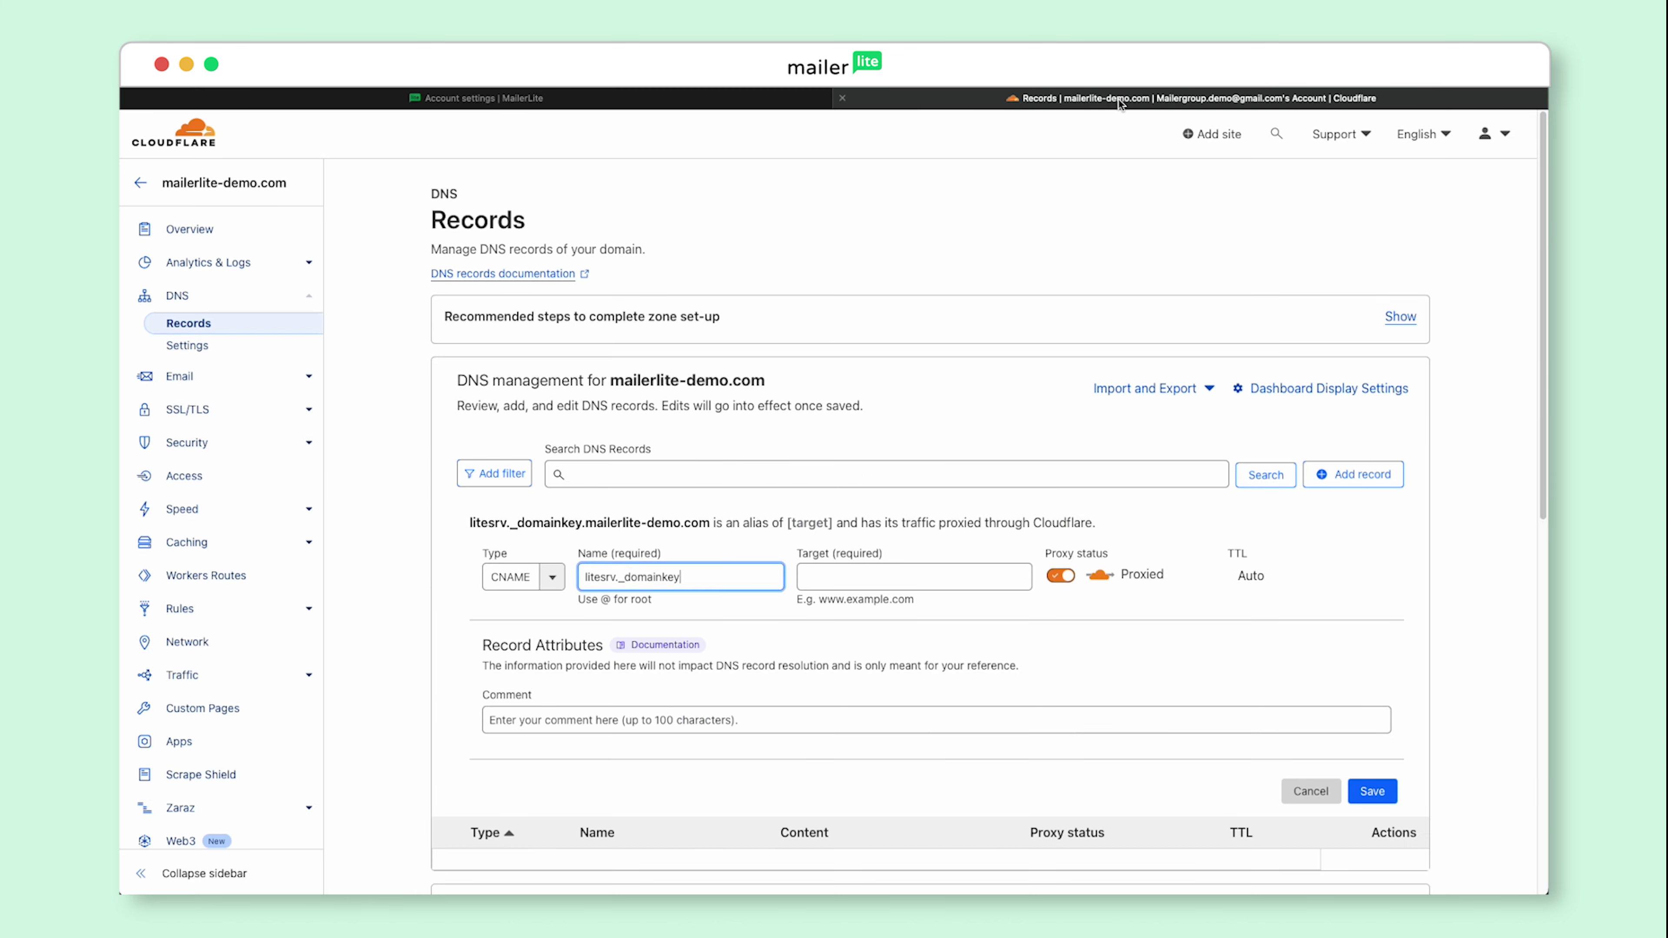
click(908, 586)
key(super+v)
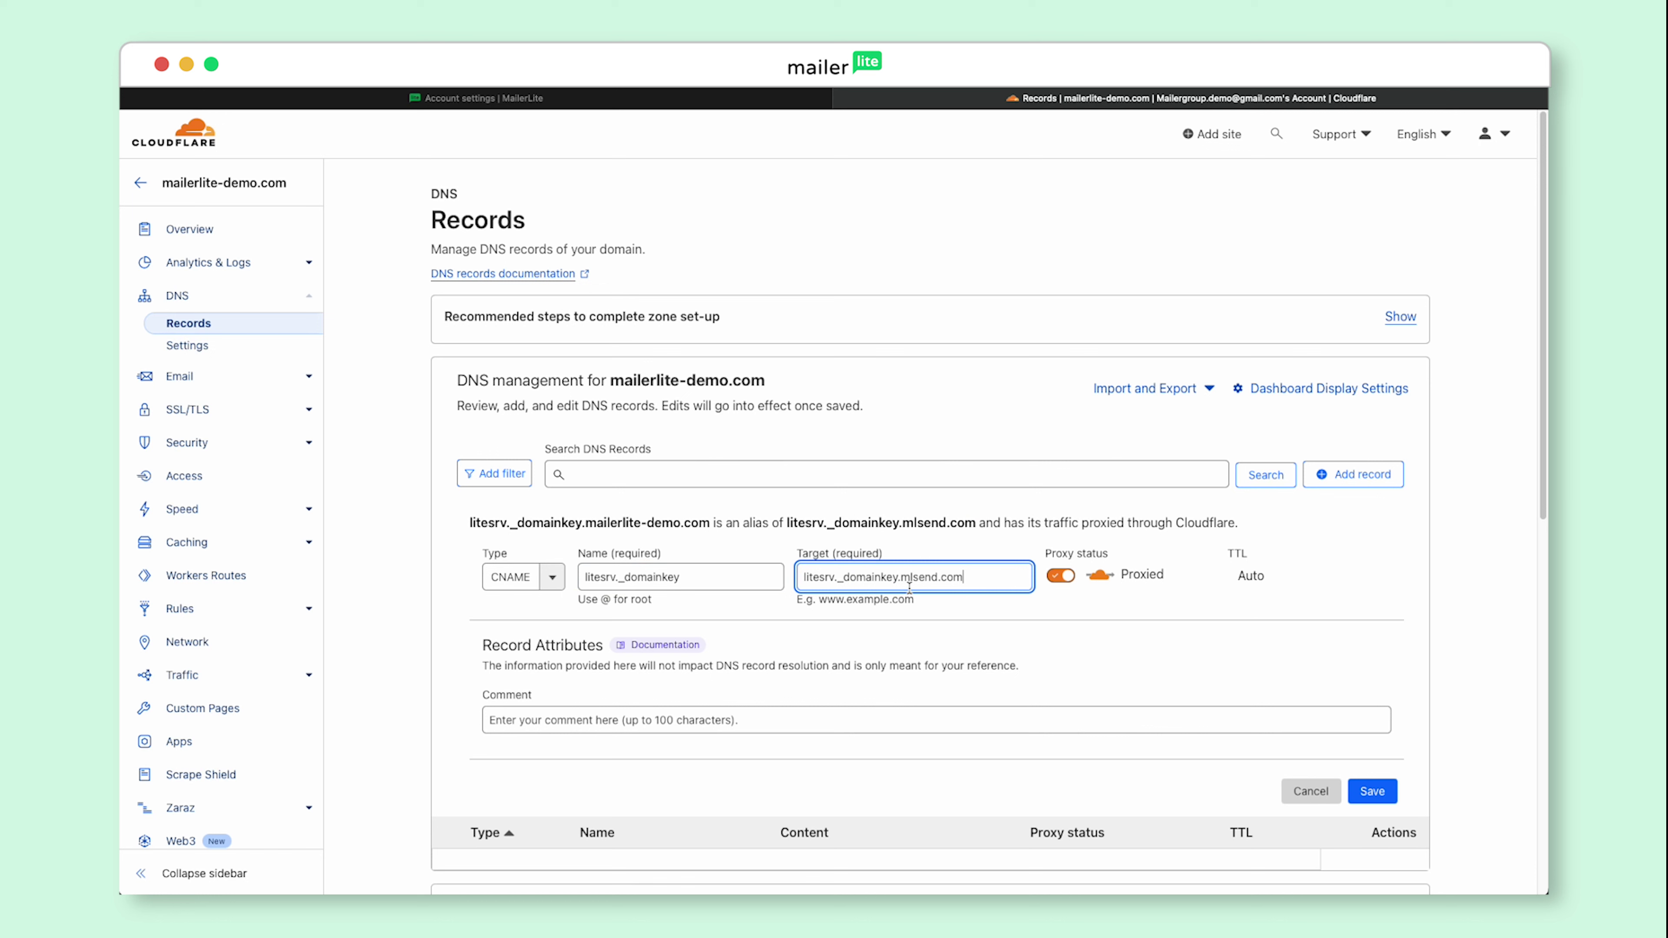
click(1061, 577)
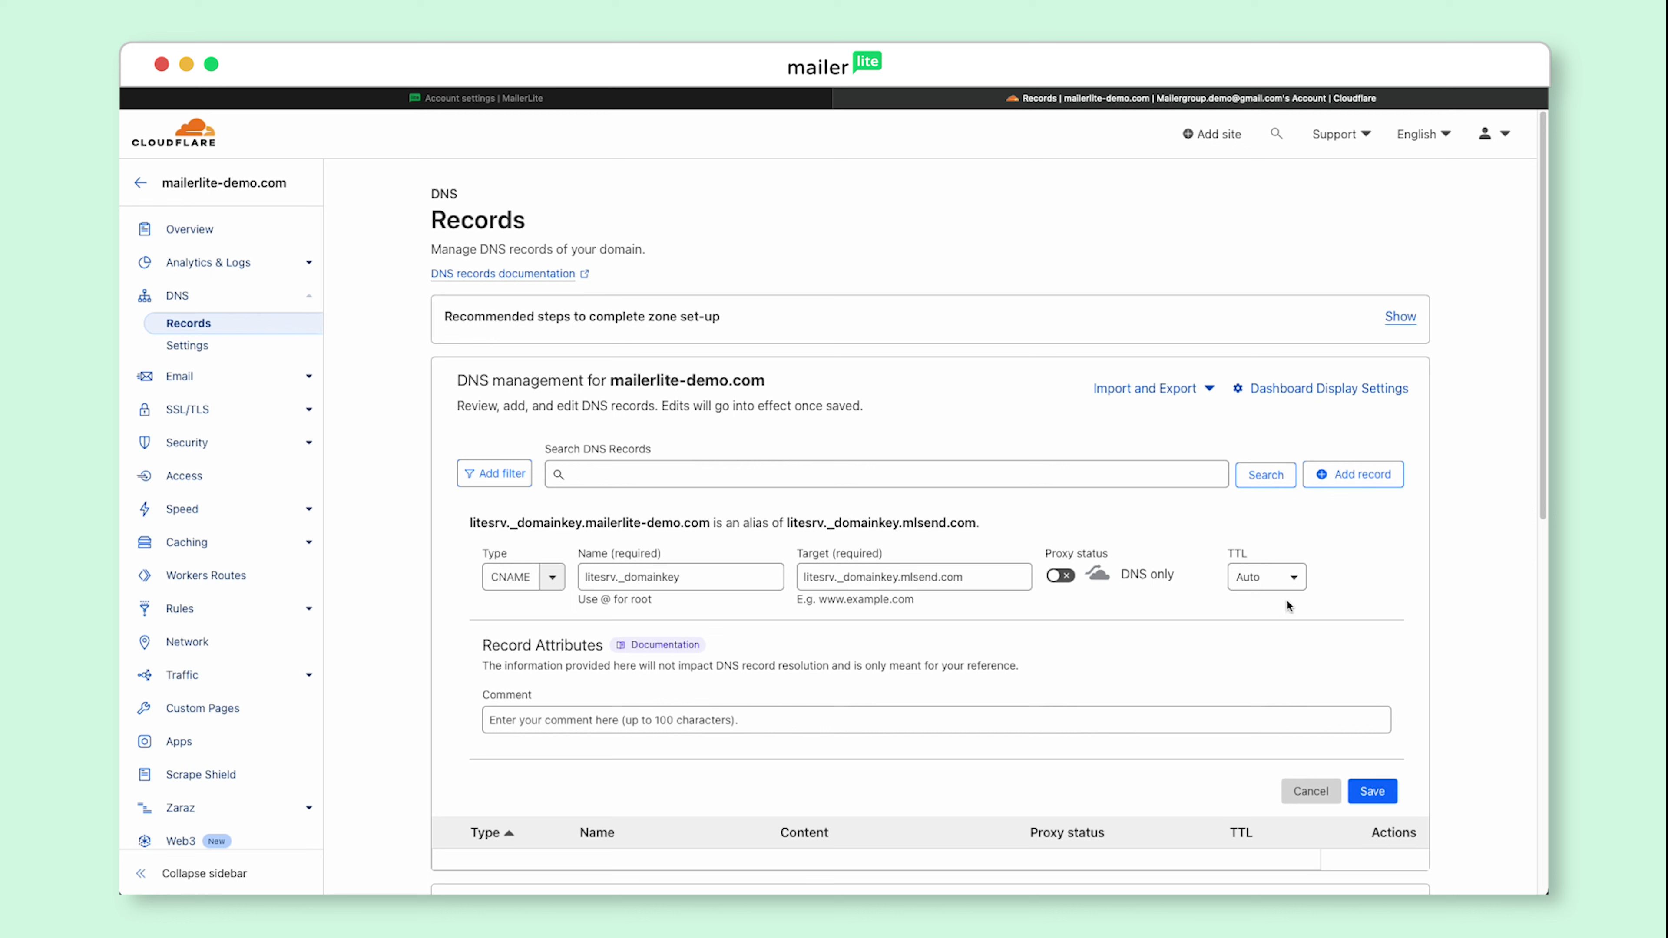
click(1376, 795)
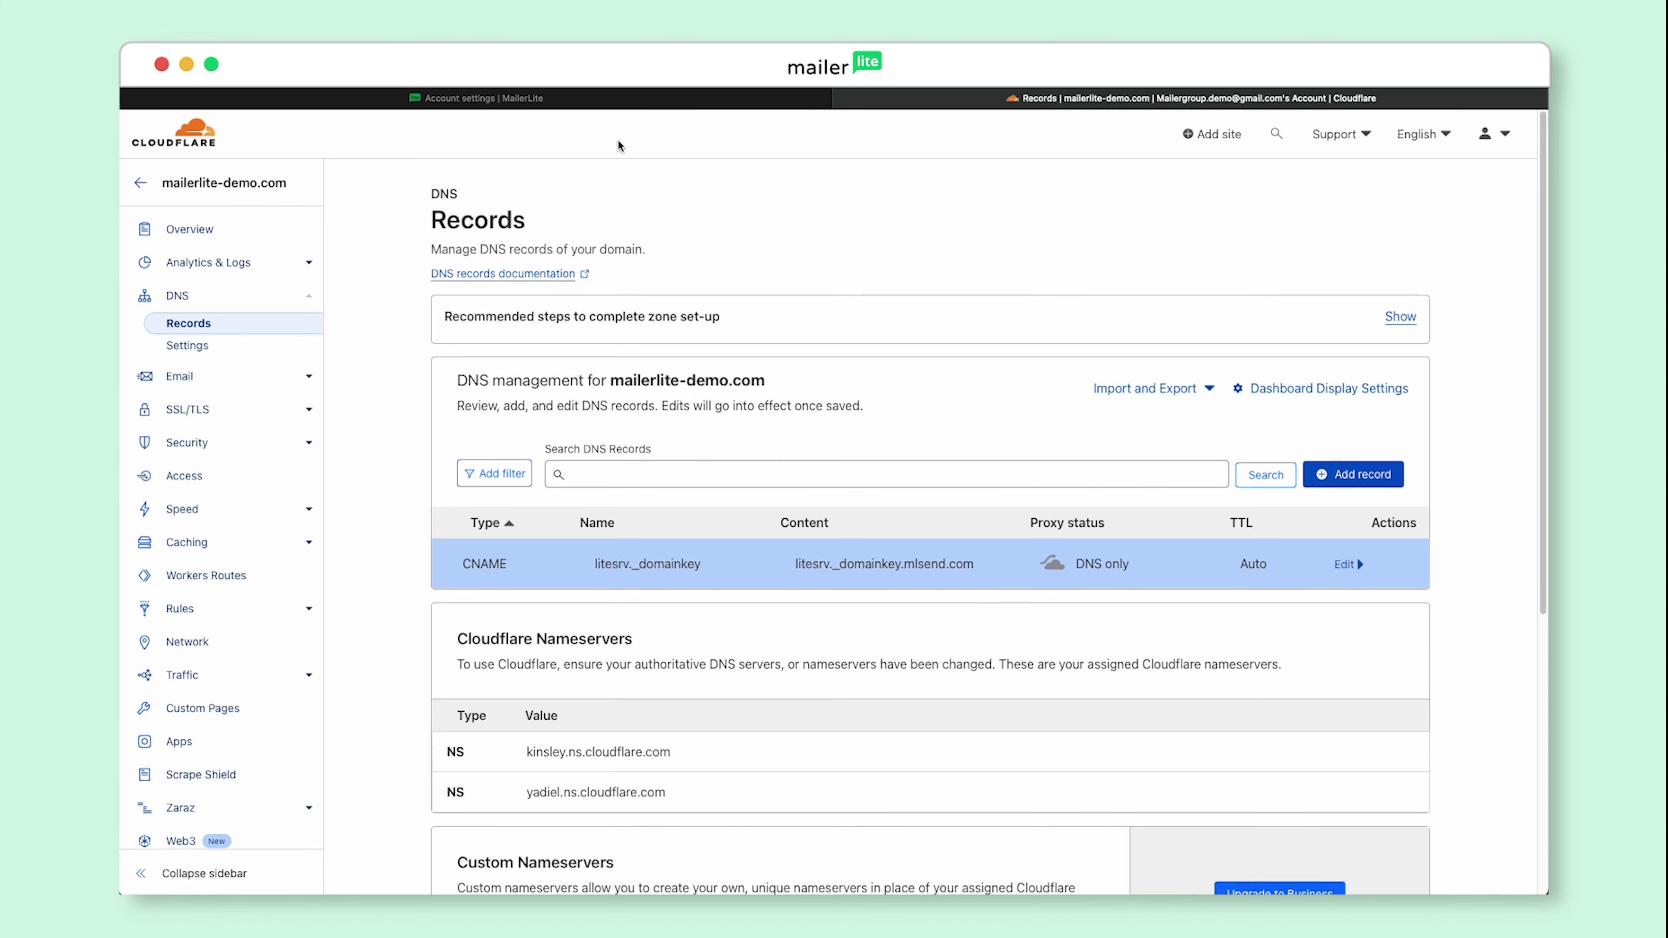
Step: Copy MailerLite's SPF value and start a new TXT record in Cloudflare
click(556, 105)
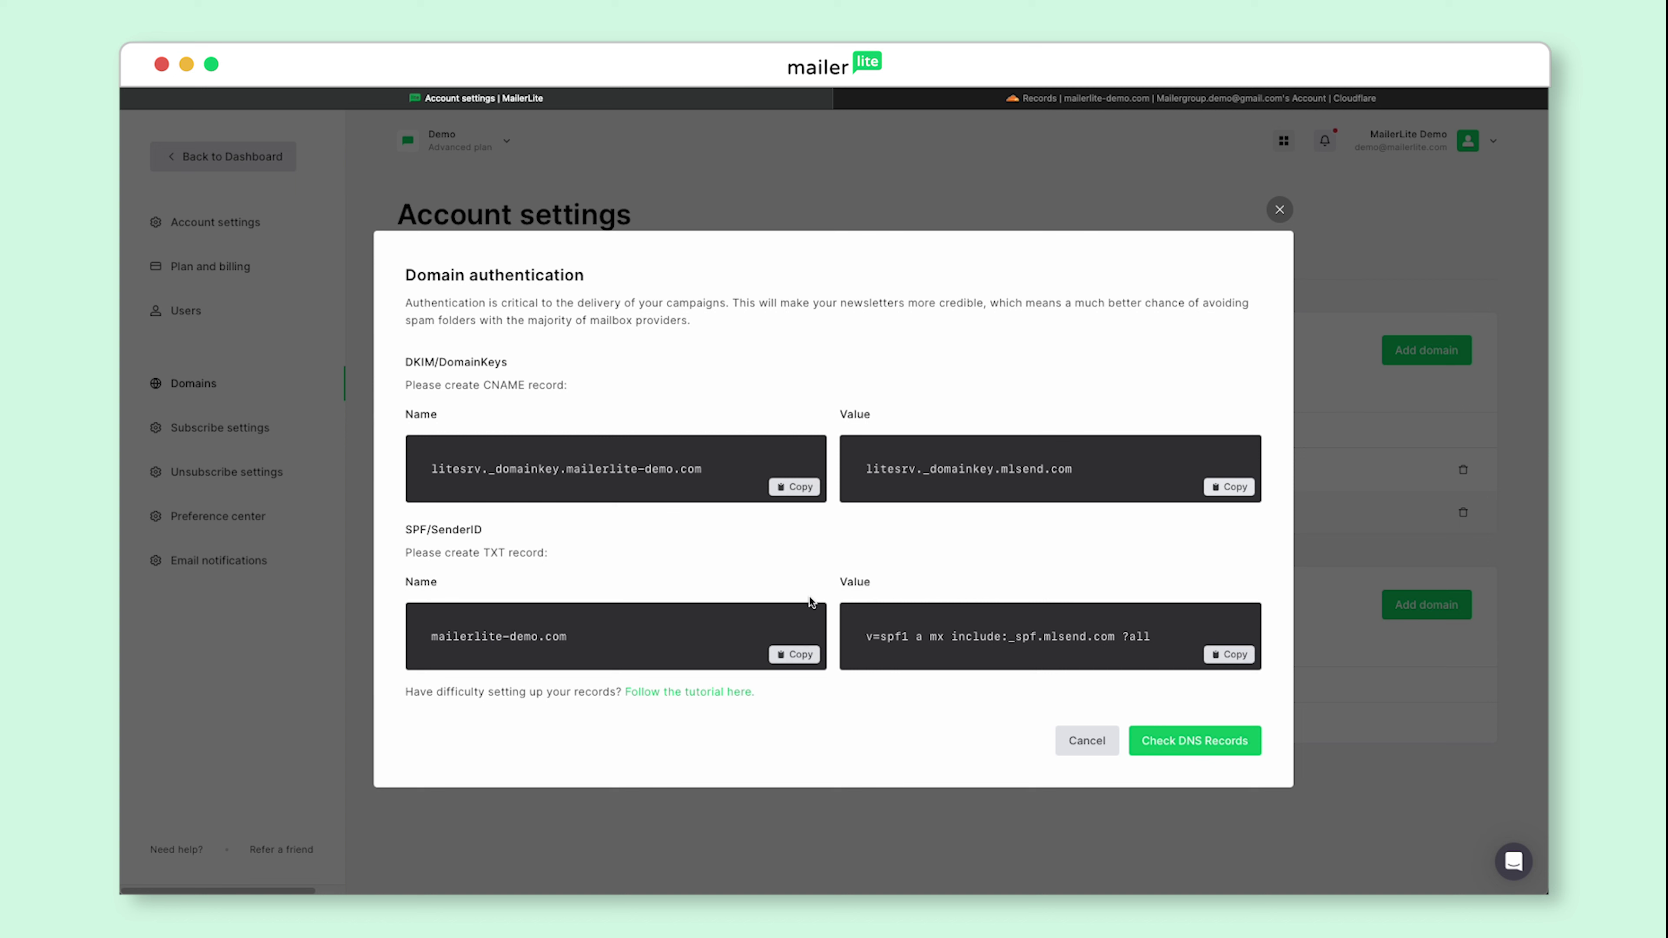
click(1226, 660)
click(1142, 100)
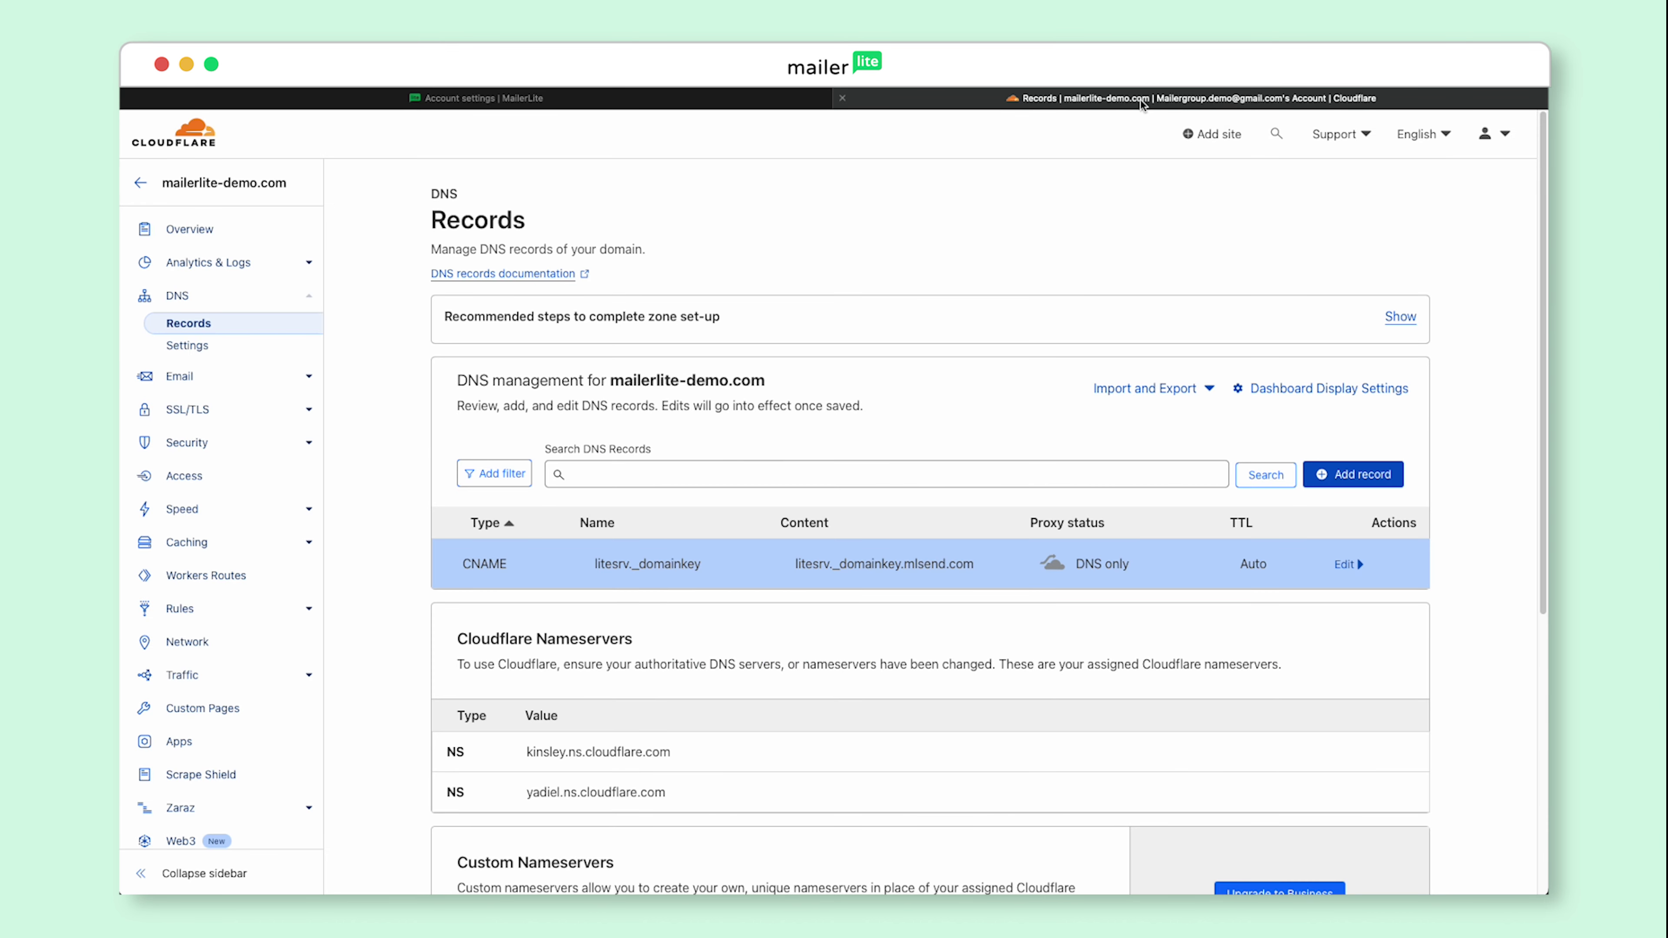
click(1381, 473)
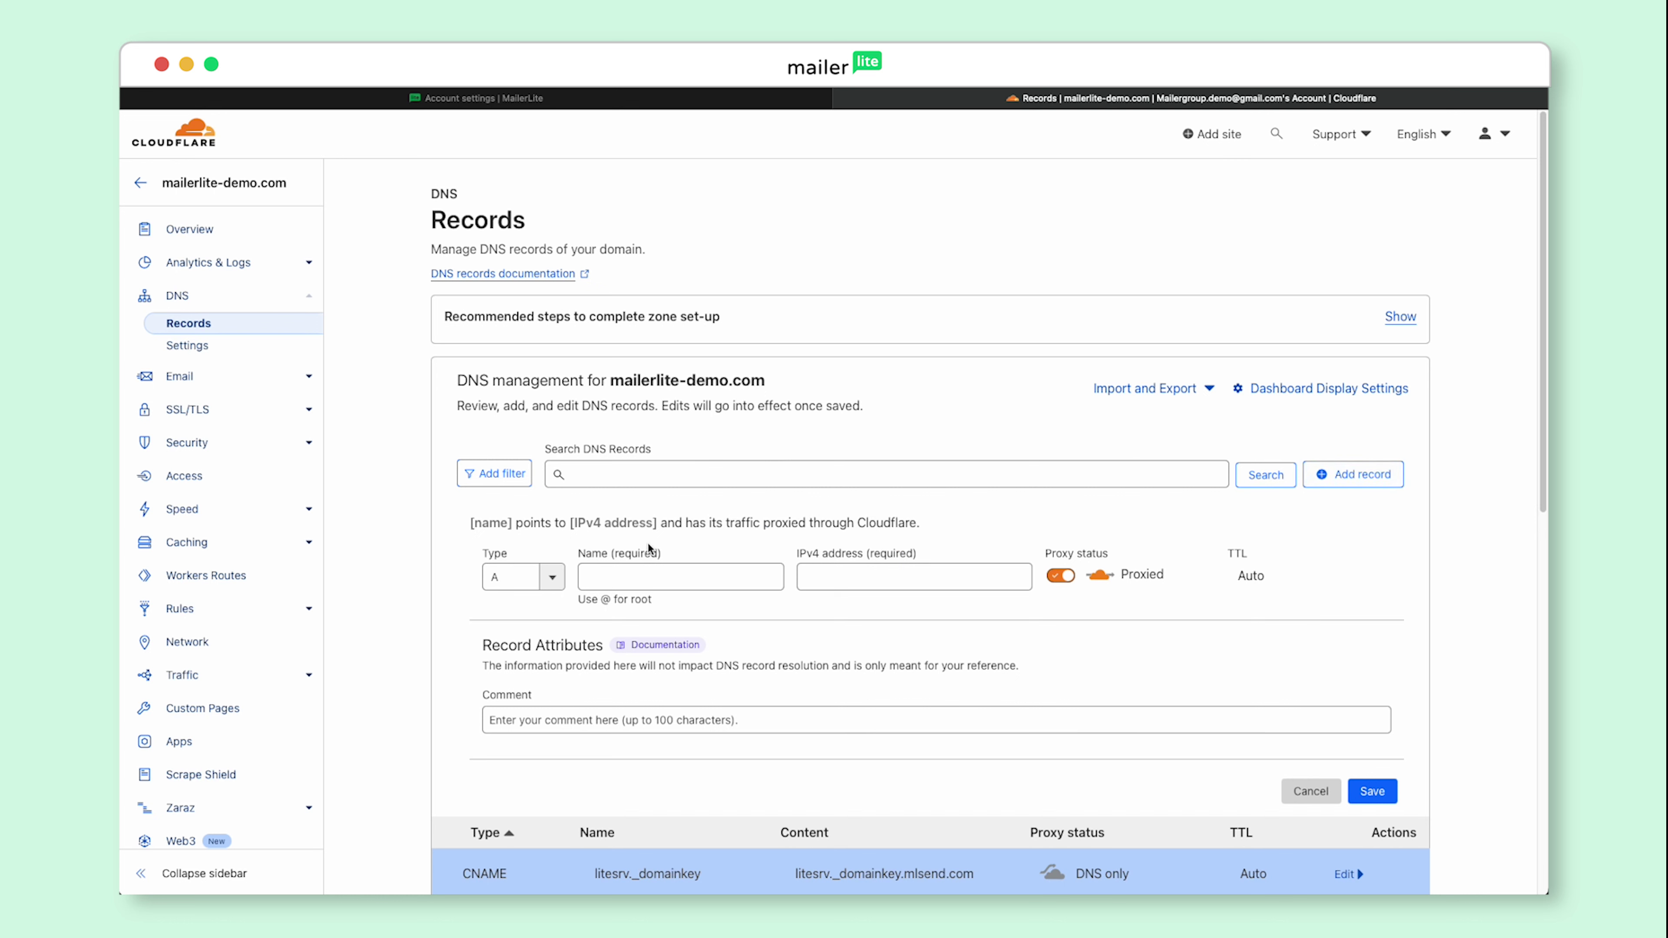
click(560, 576)
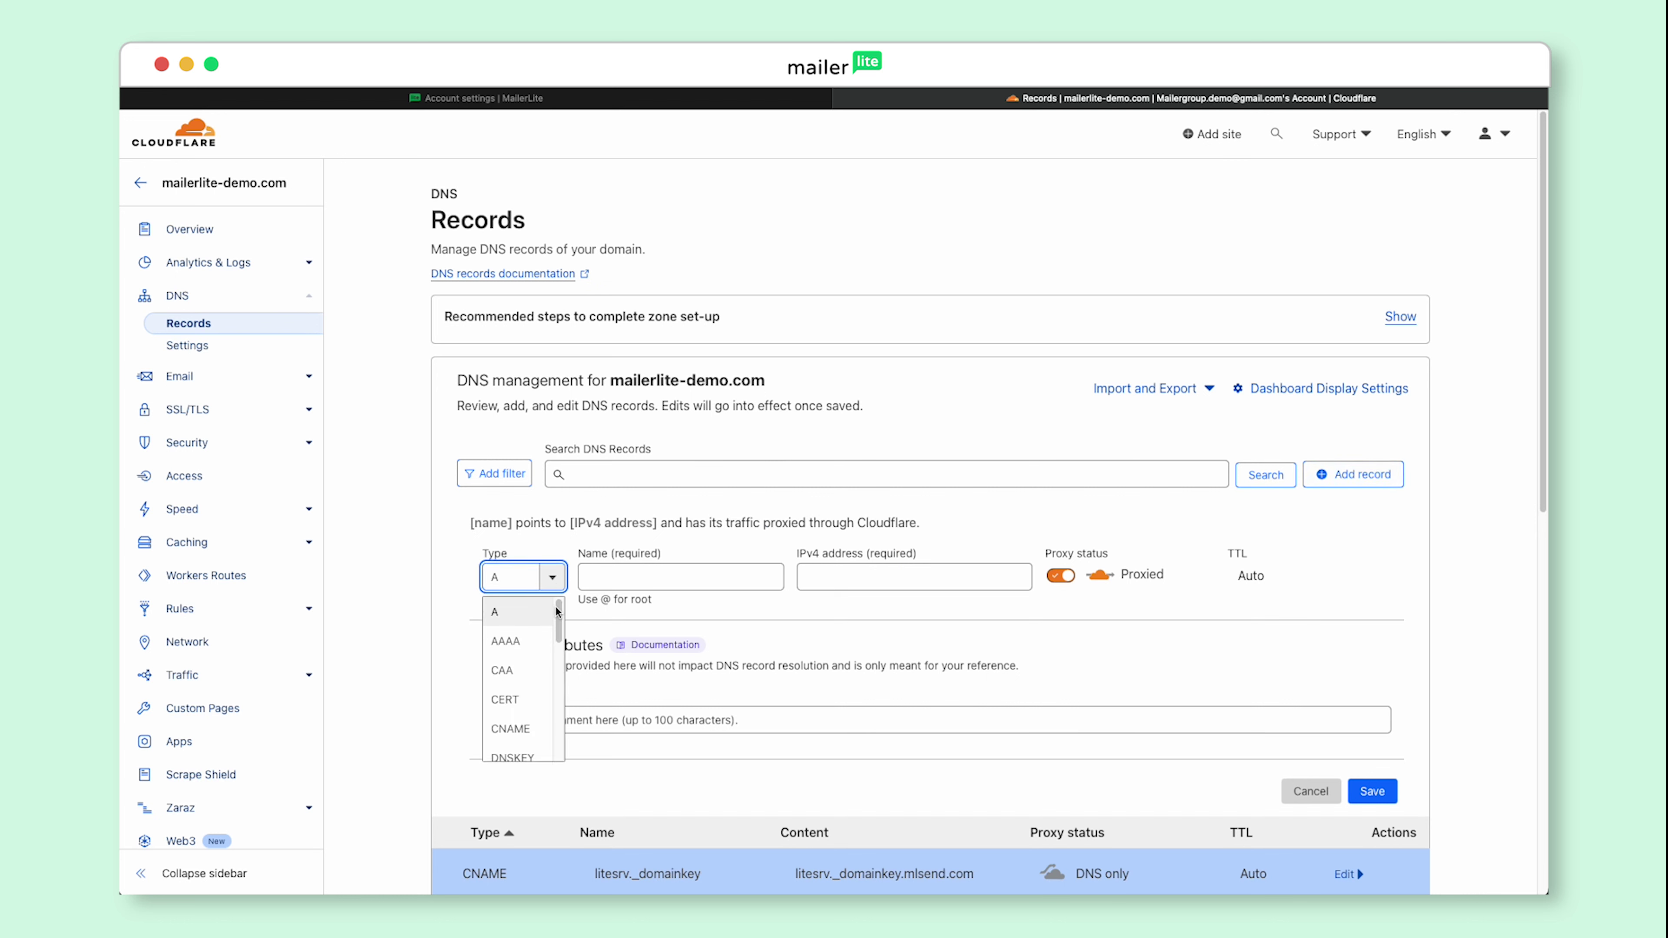
drag(559, 624, 575, 739)
click(525, 731)
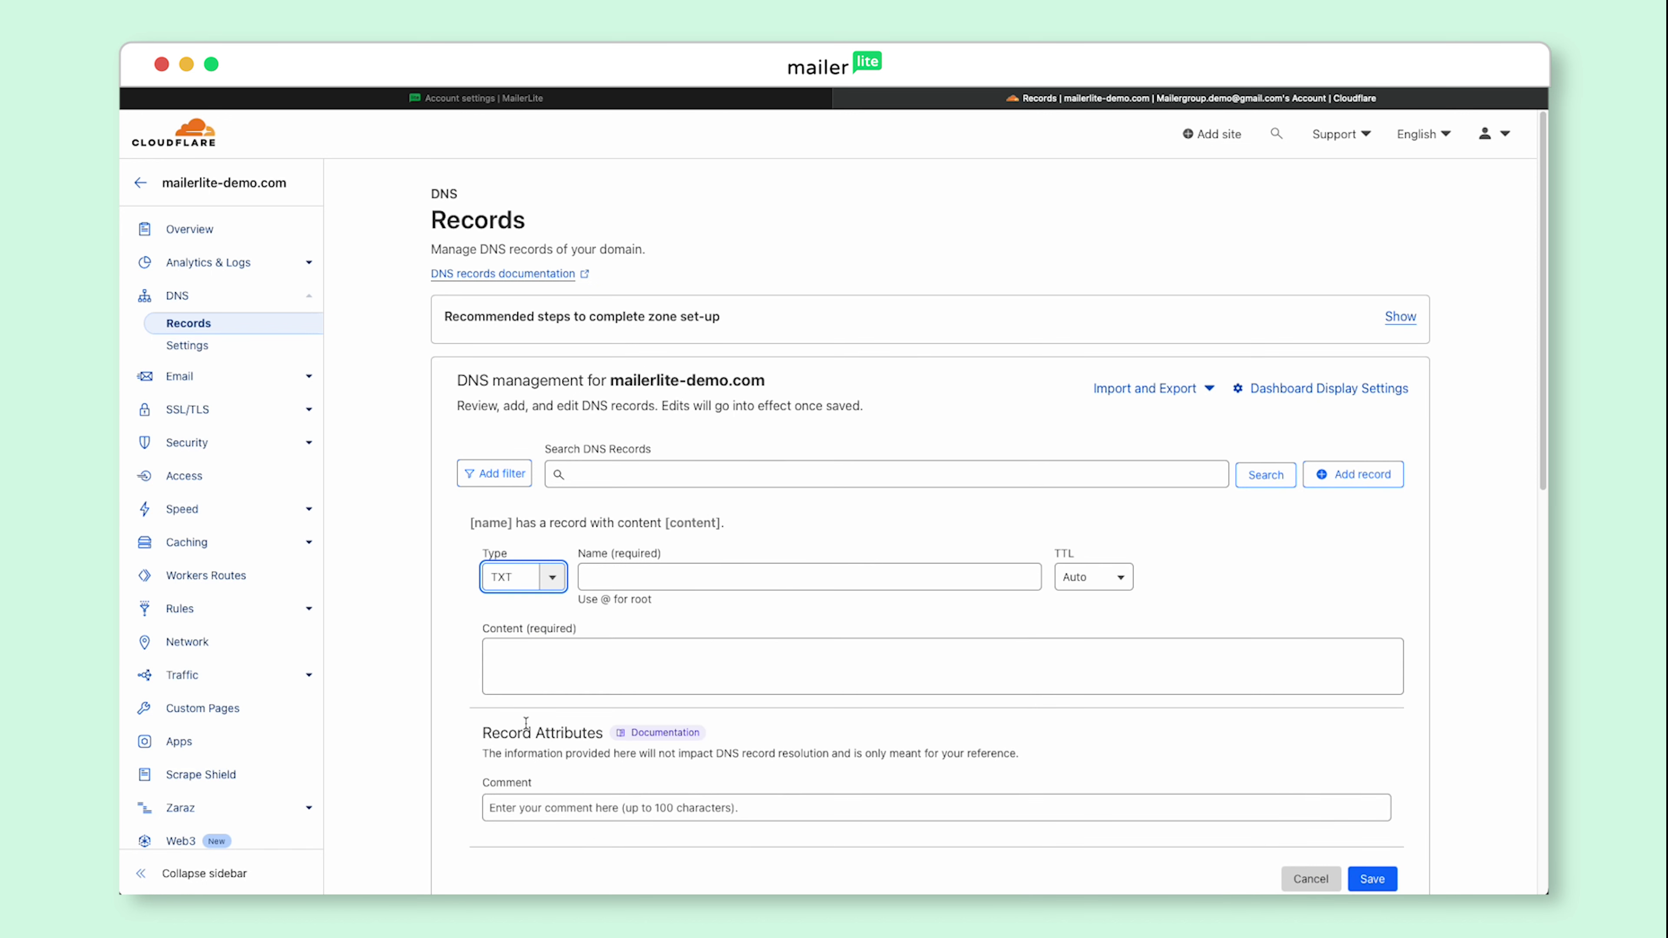
Step: Name the TXT record @ with content v=spf1 a mx include:_spf.mlsend.com ?all and save it
click(639, 578)
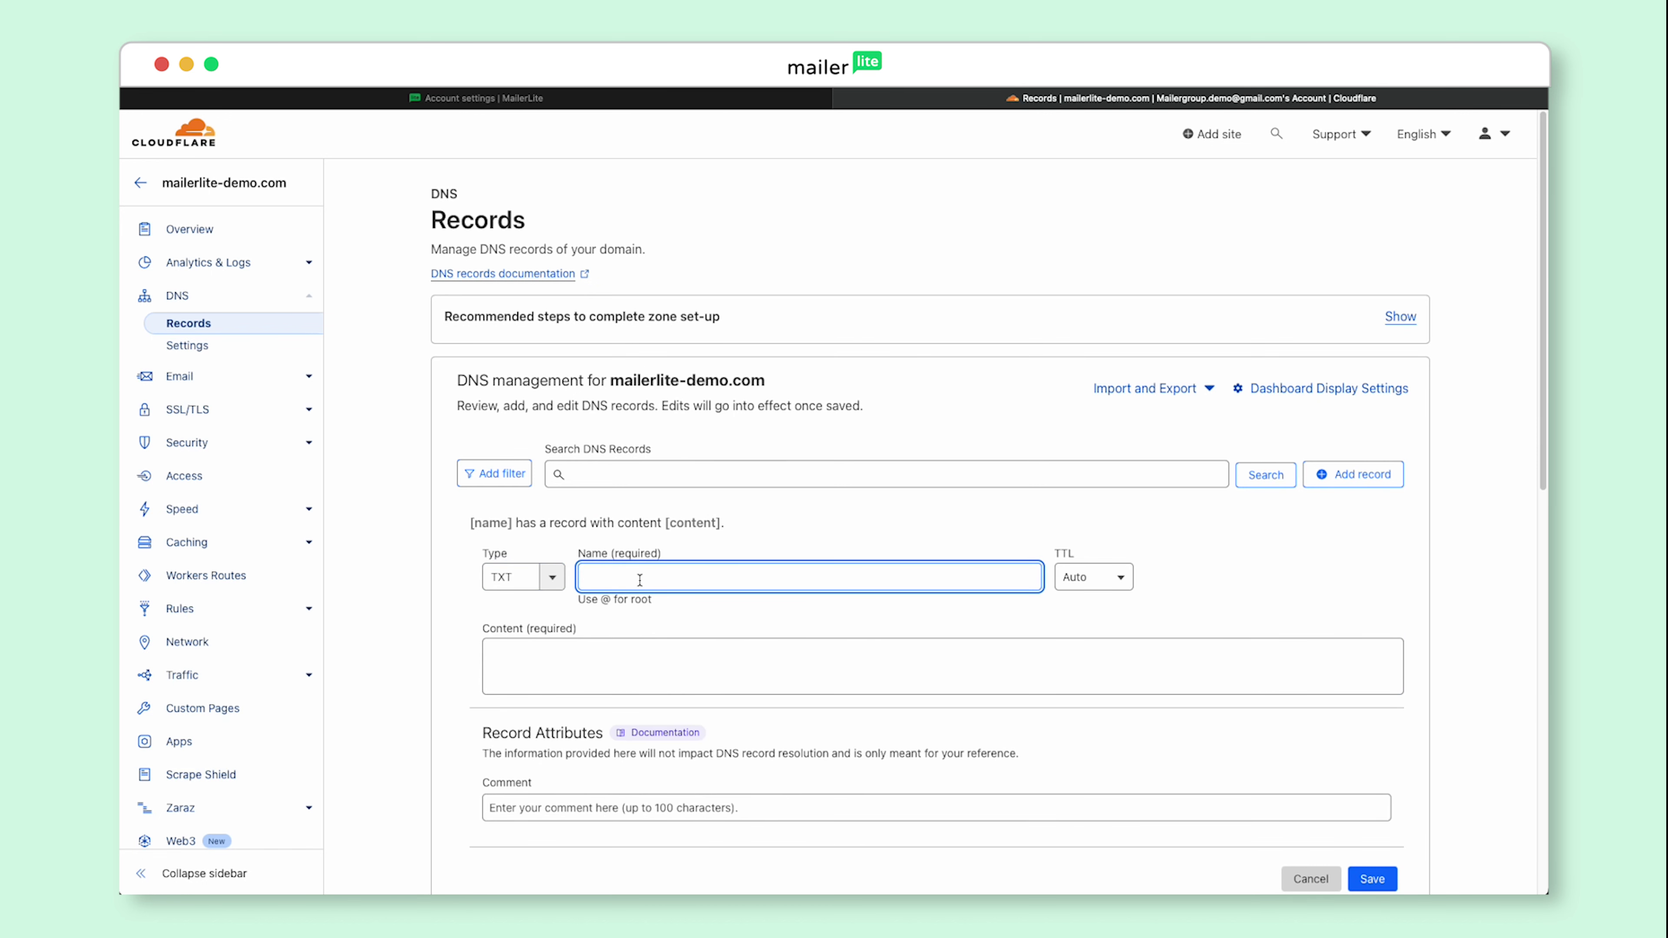
text(@)
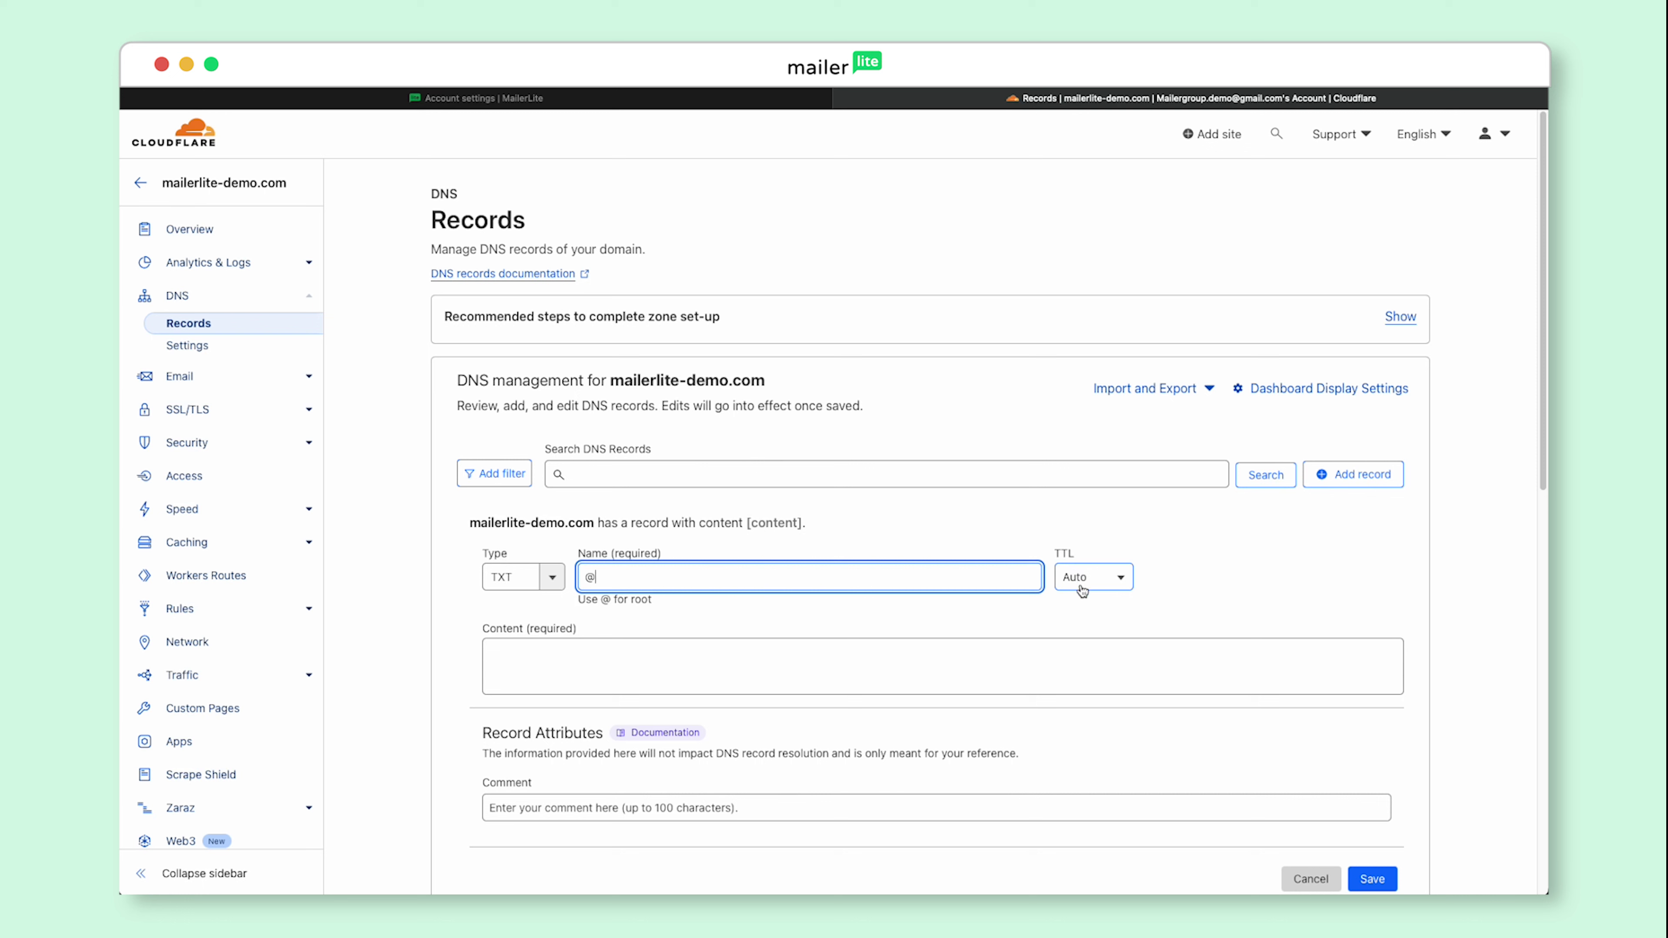
click(761, 657)
key(super+v)
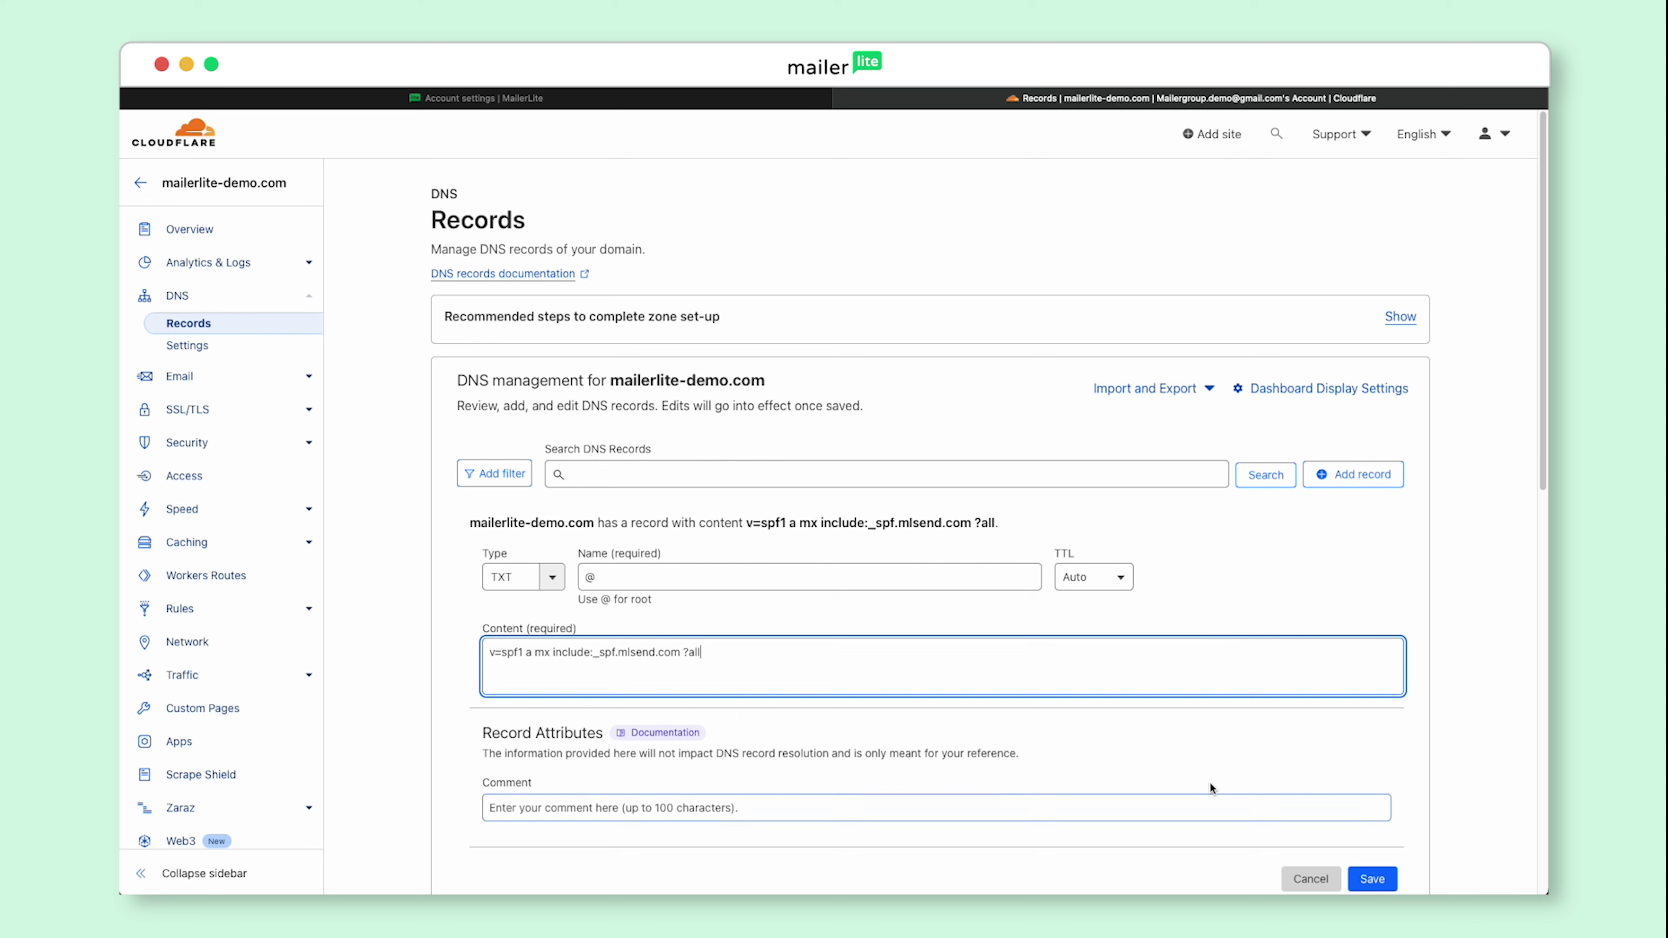
click(1371, 870)
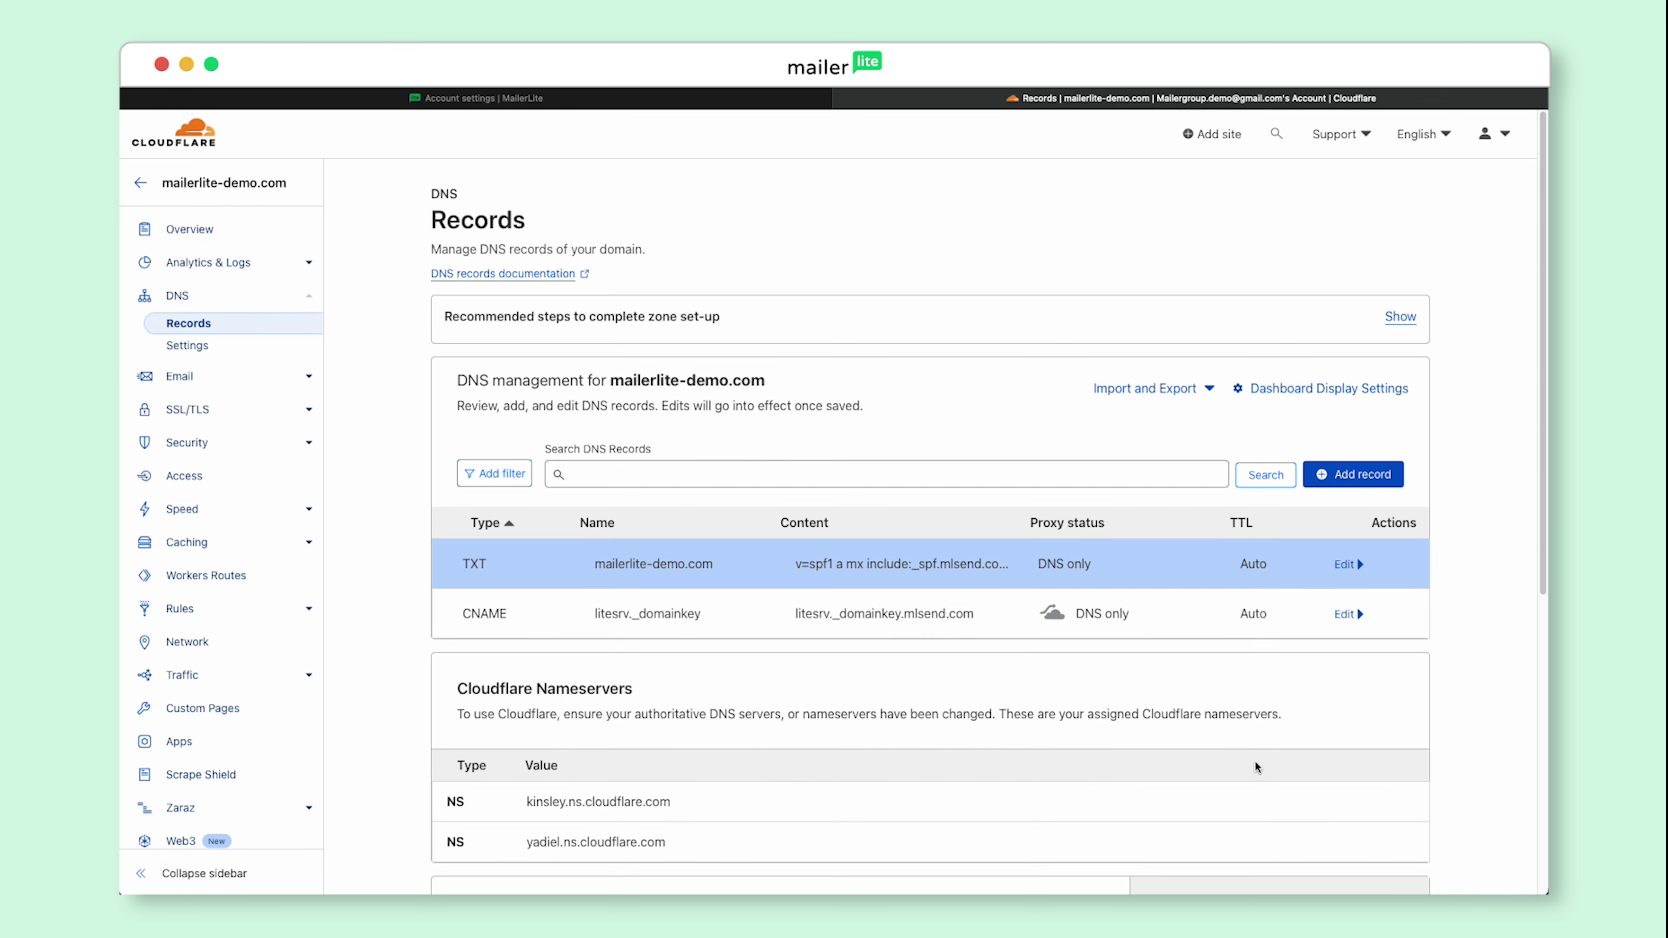
click(484, 100)
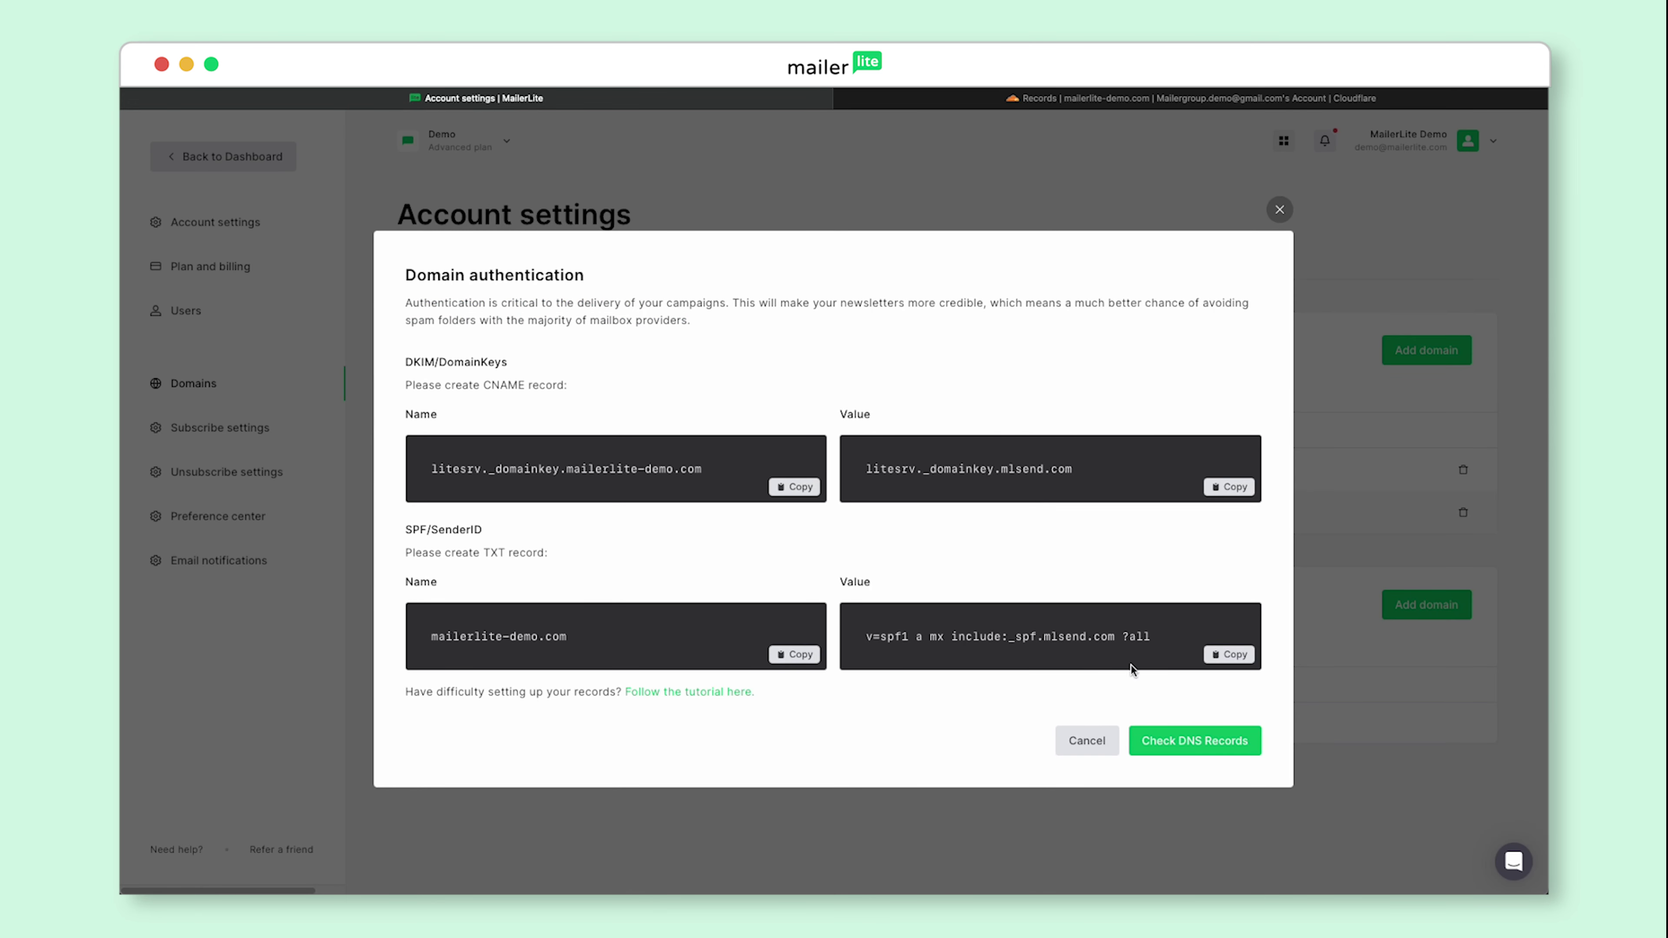
Step: Check the DNS records so mailerlite-demo.com shows as Authenticated
click(1192, 738)
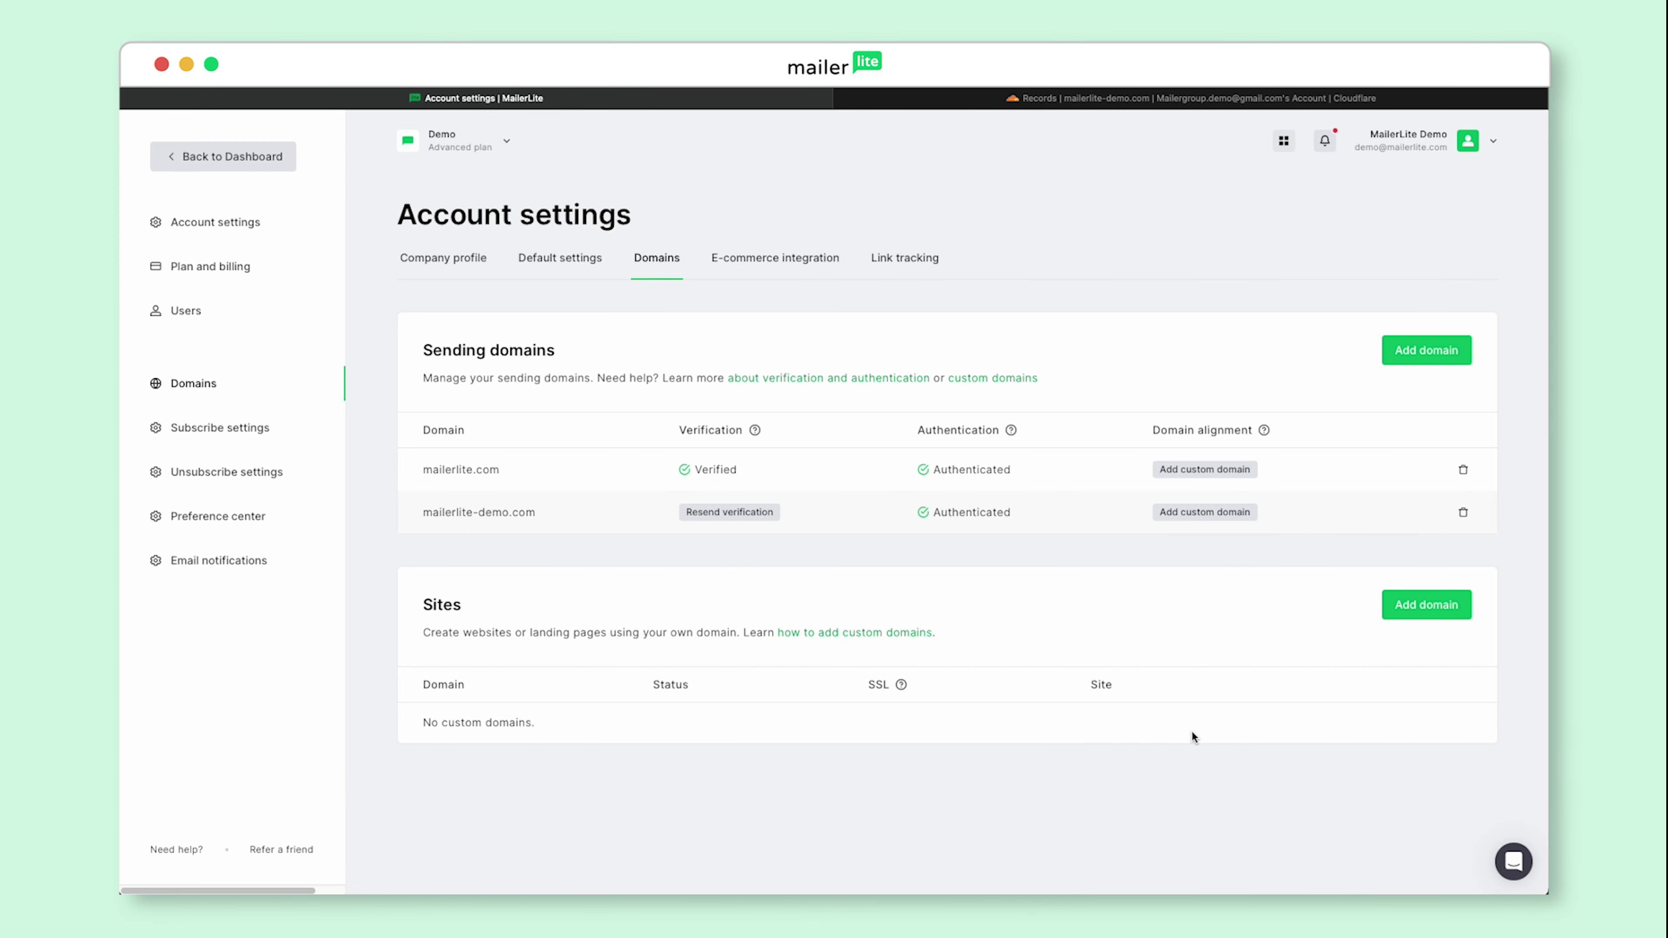